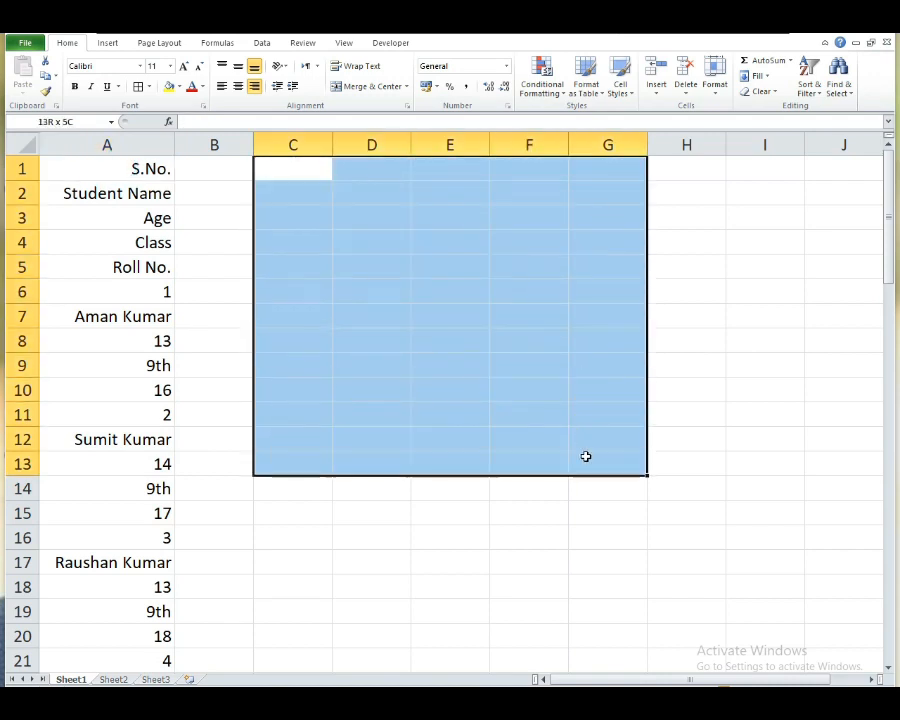
Examine the student list stacked in column A from row 1 to row 80 and the empty heading range C1:G1.
click(477, 430)
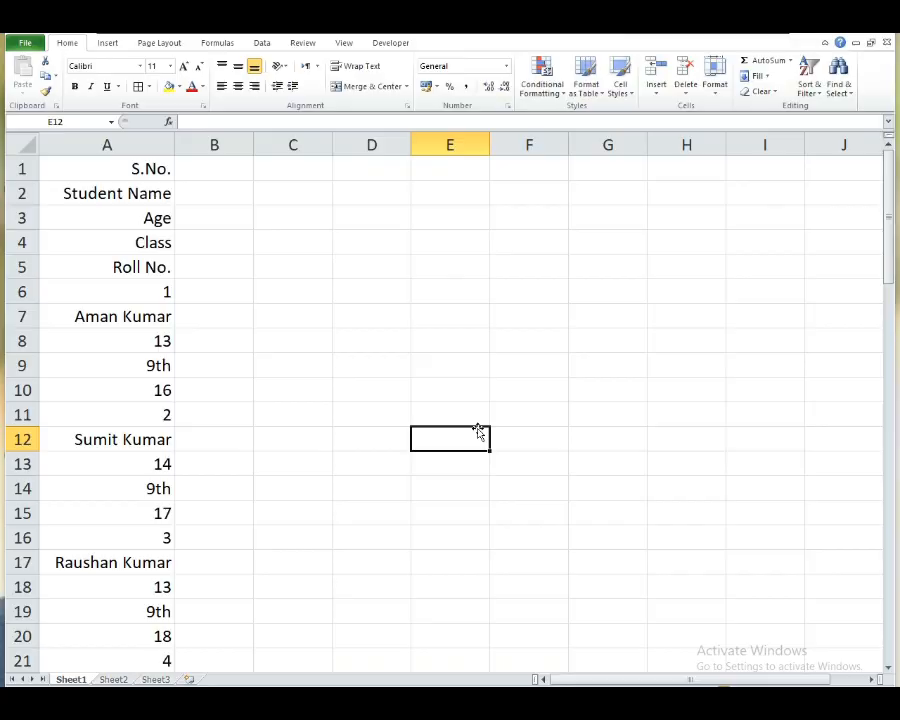
scroll(427, 408, down, 15)
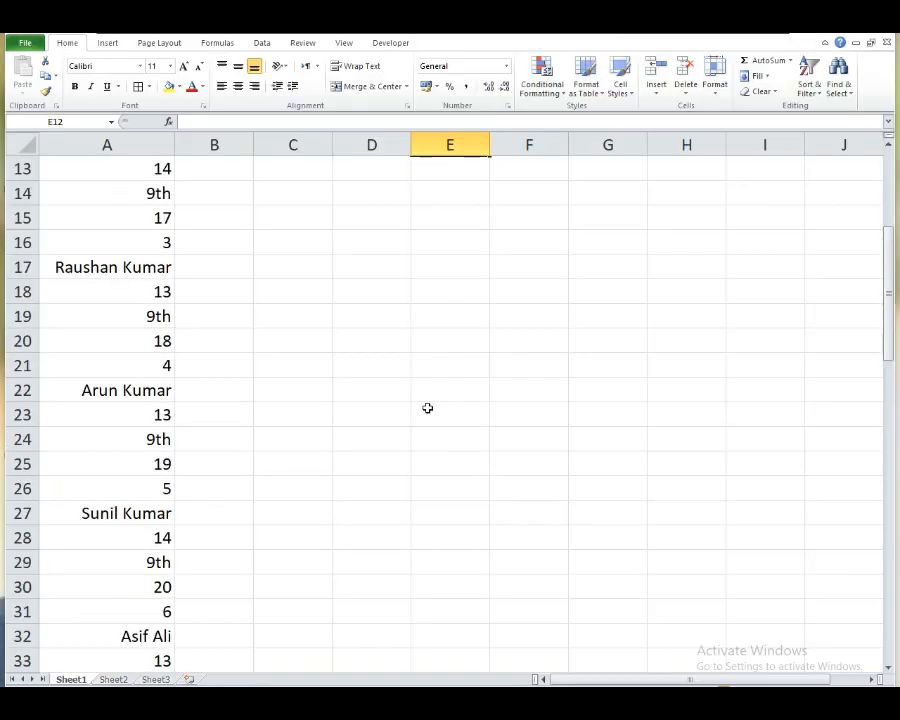
scroll(427, 408, down, 8)
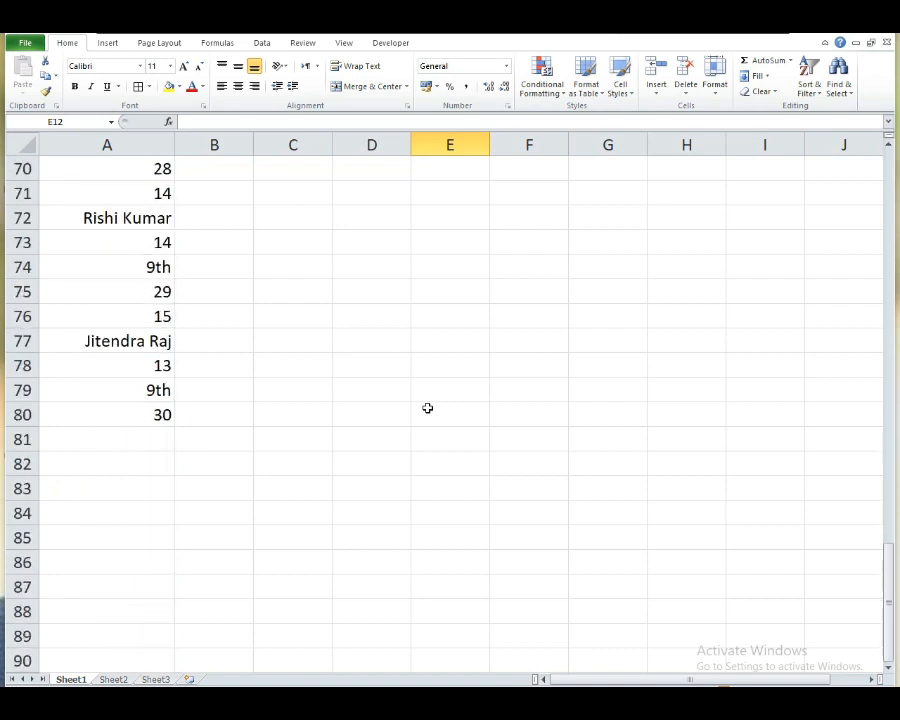
scroll(427, 408, up, 20)
scroll(427, 408, up, 2)
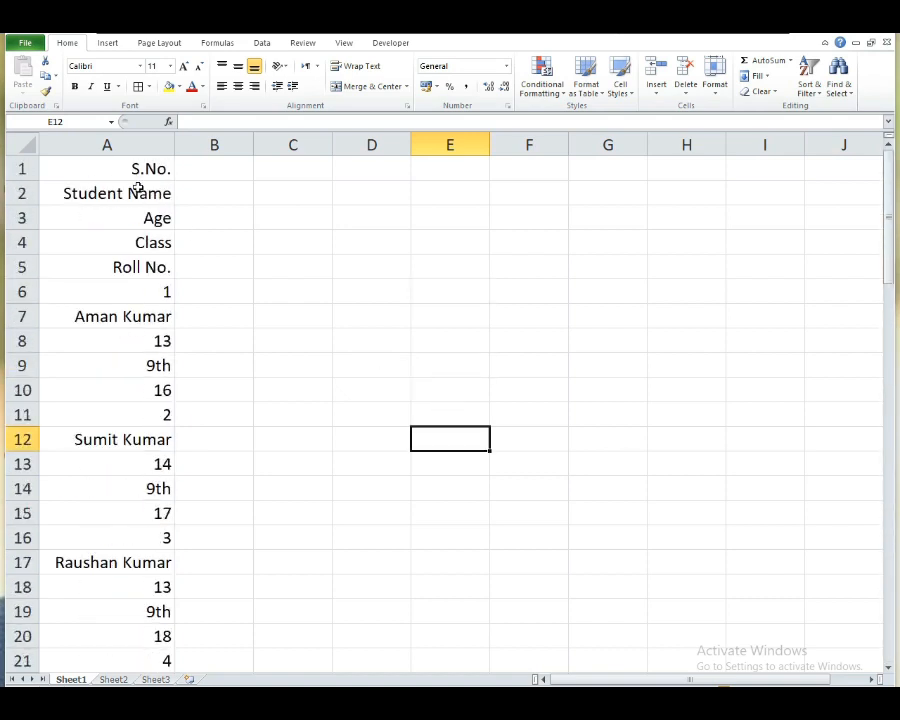
scroll(131, 268, down, 20)
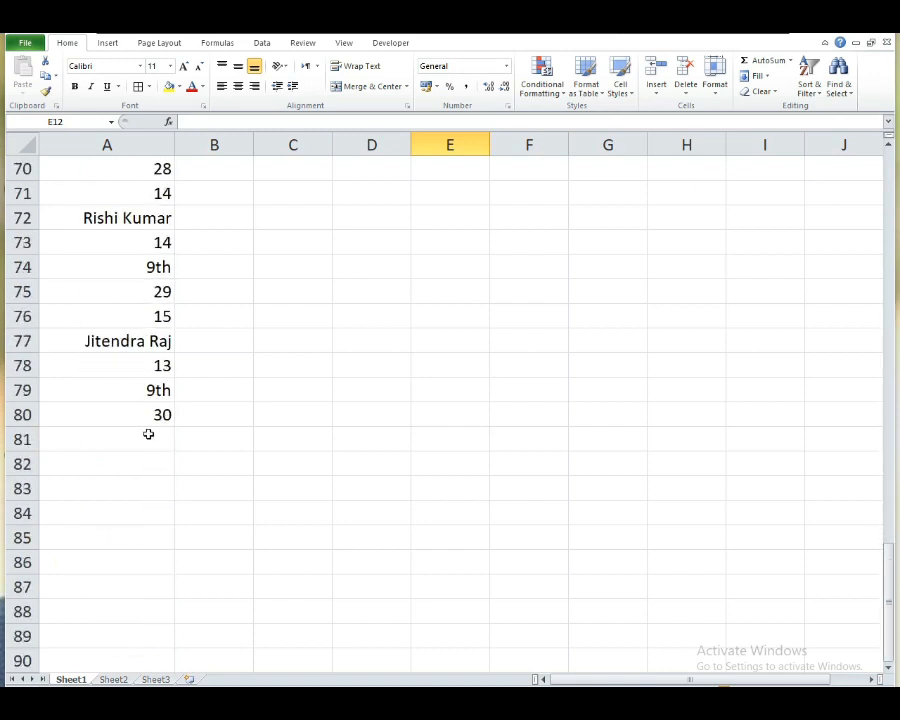
scroll(148, 434, up, 20)
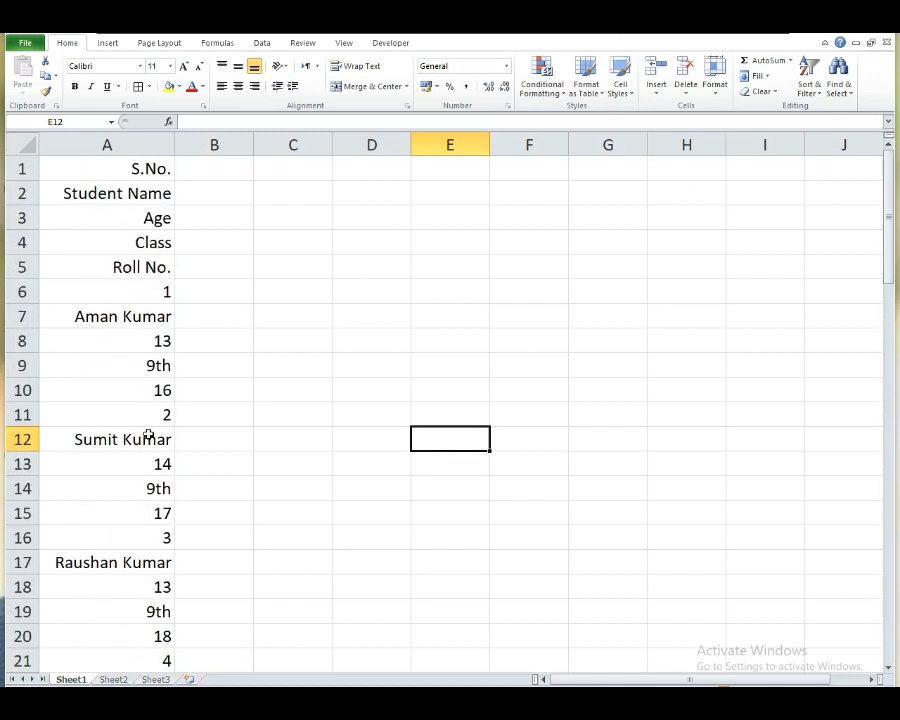
click(279, 389)
click(136, 168)
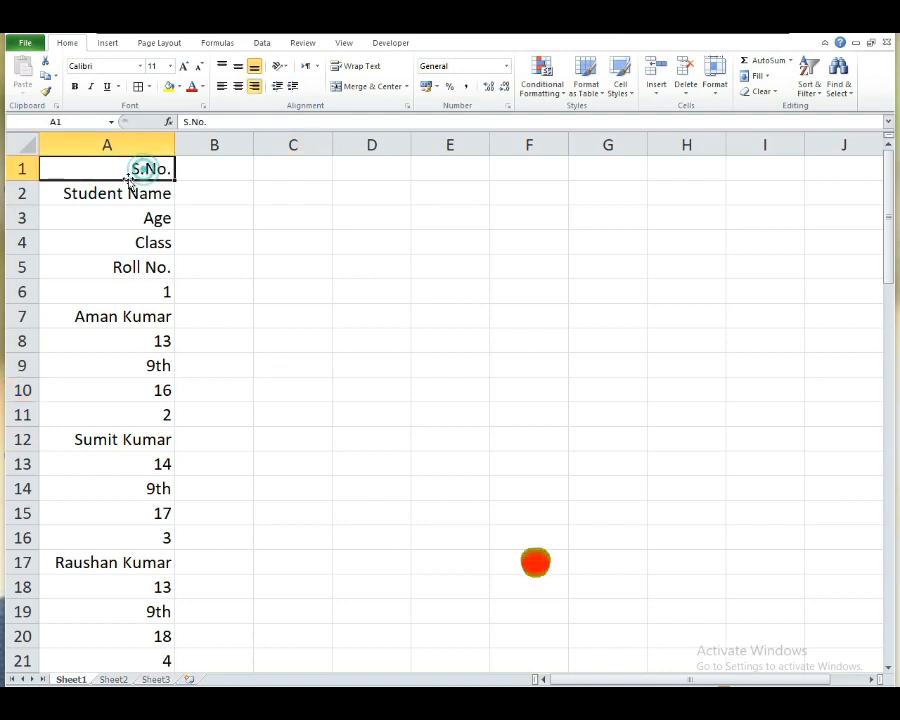
drag(270, 176, 615, 171)
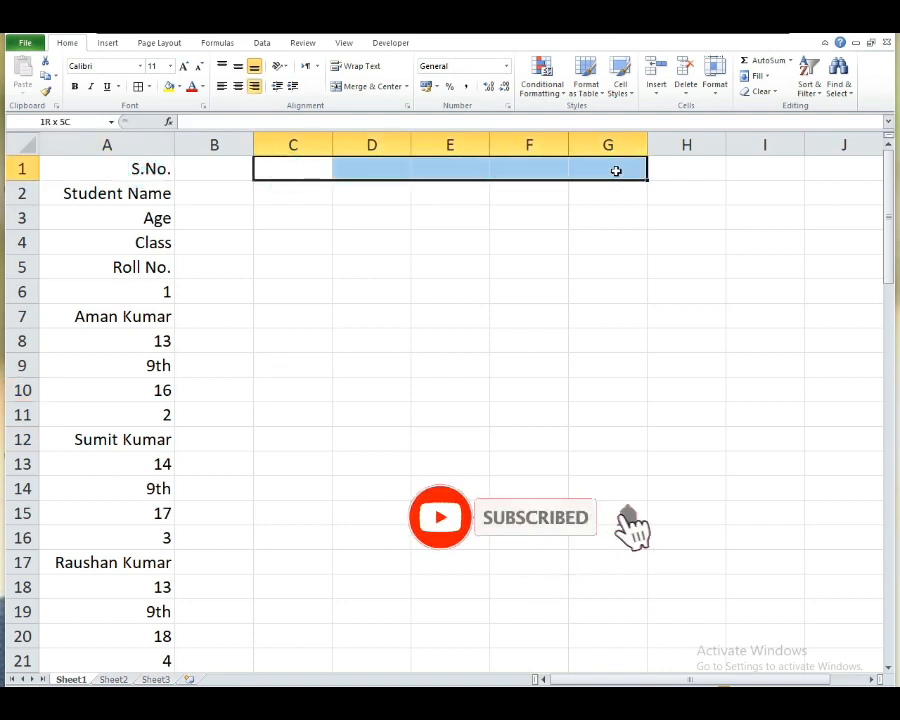
click(512, 248)
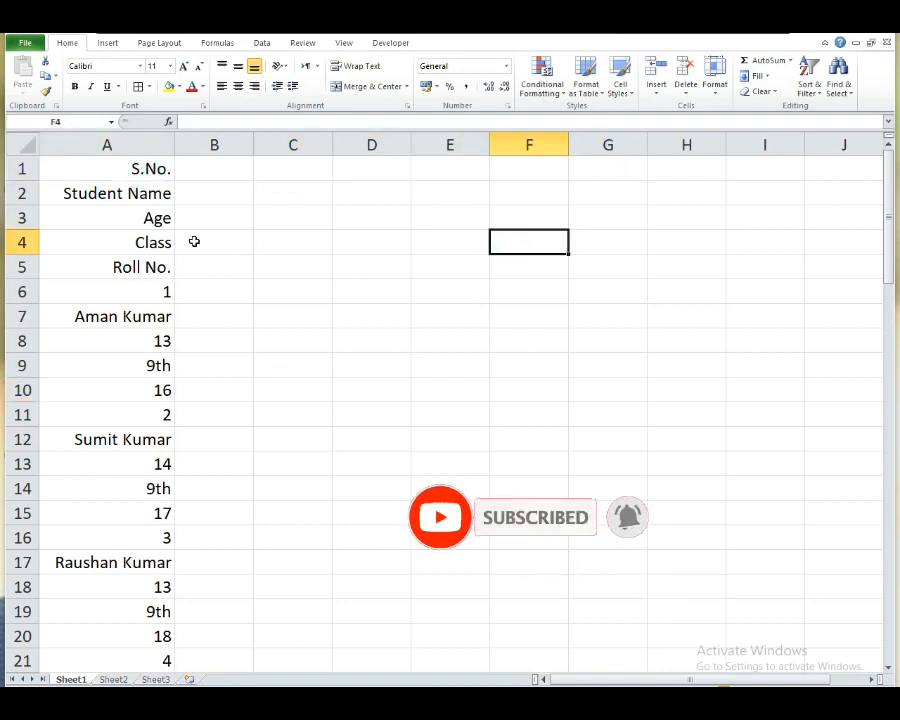
Try copying the whole list A1:A80 and pasting it transposed starting at cell C1.
click(118, 169)
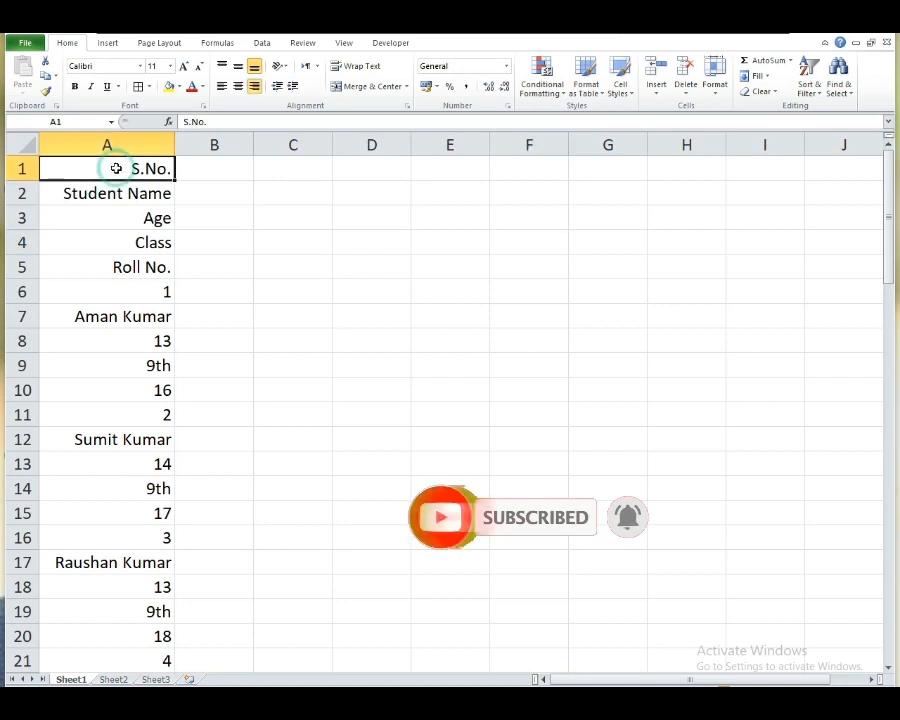
key(ctrl+shift+Down)
key(ctrl+c)
scroll(227, 345, up, 20)
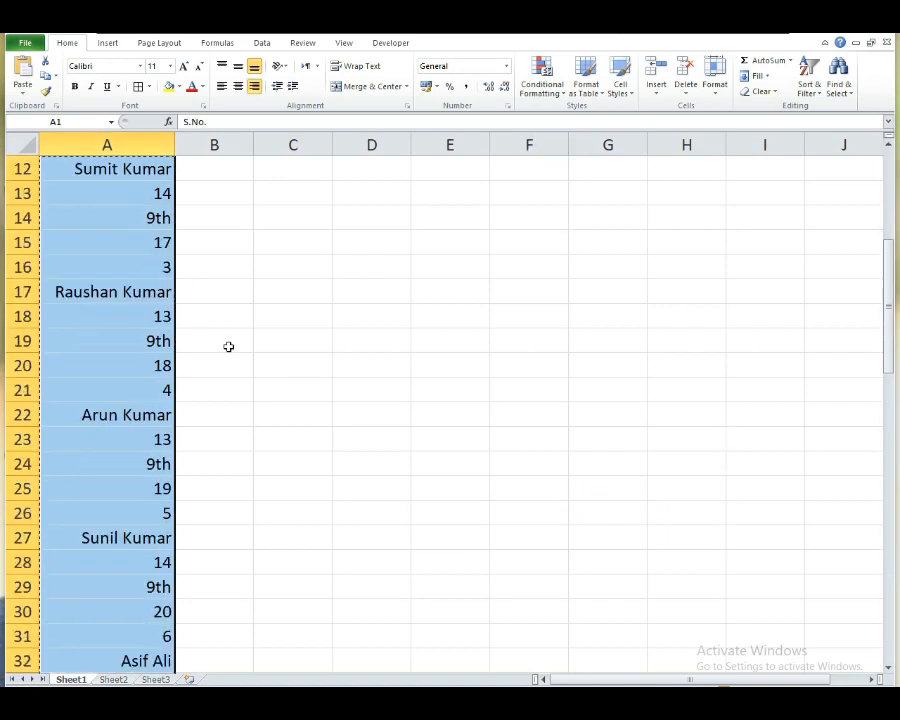
click(304, 177)
right_click(304, 177)
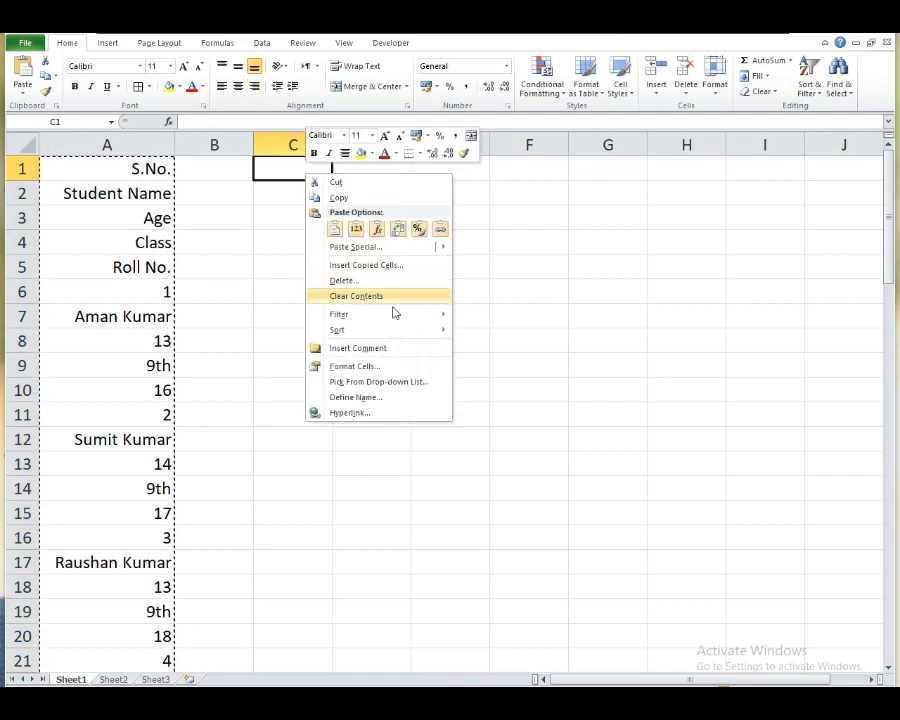
click(386, 252)
click(397, 315)
click(420, 341)
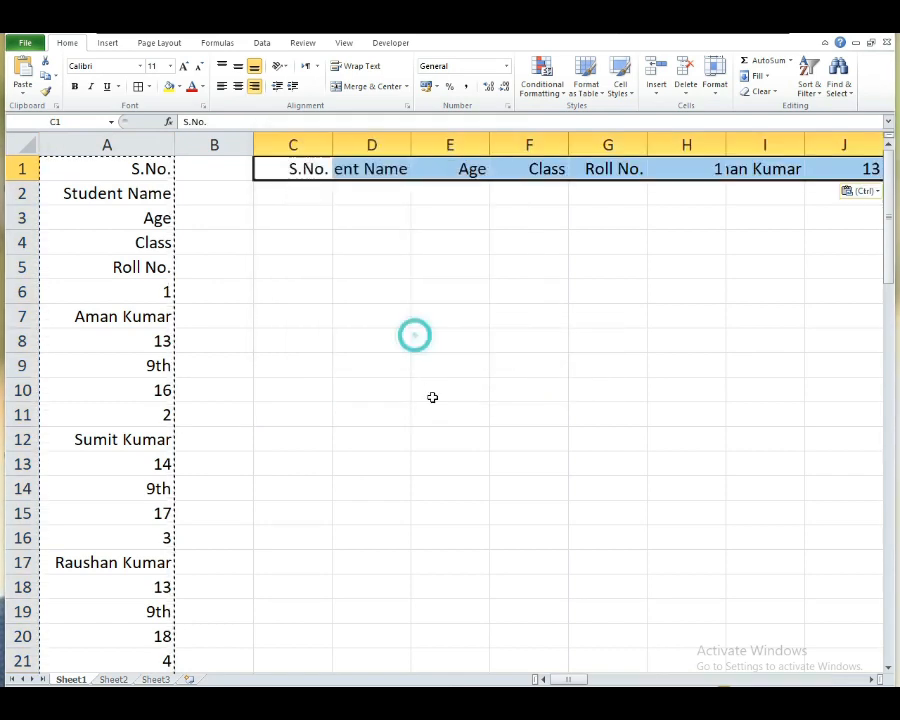
Review the transposed row, undo the paste and clear the copy outline around column A.
drag(566, 679, 553, 564)
click(466, 562)
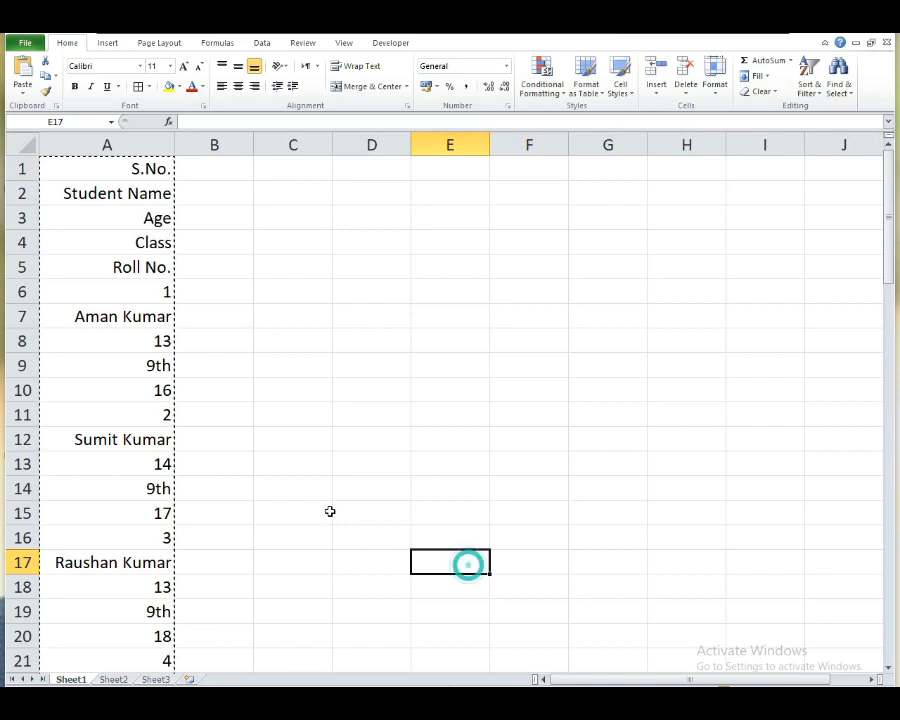
click(316, 503)
double_click(298, 481)
key(Return)
click(274, 437)
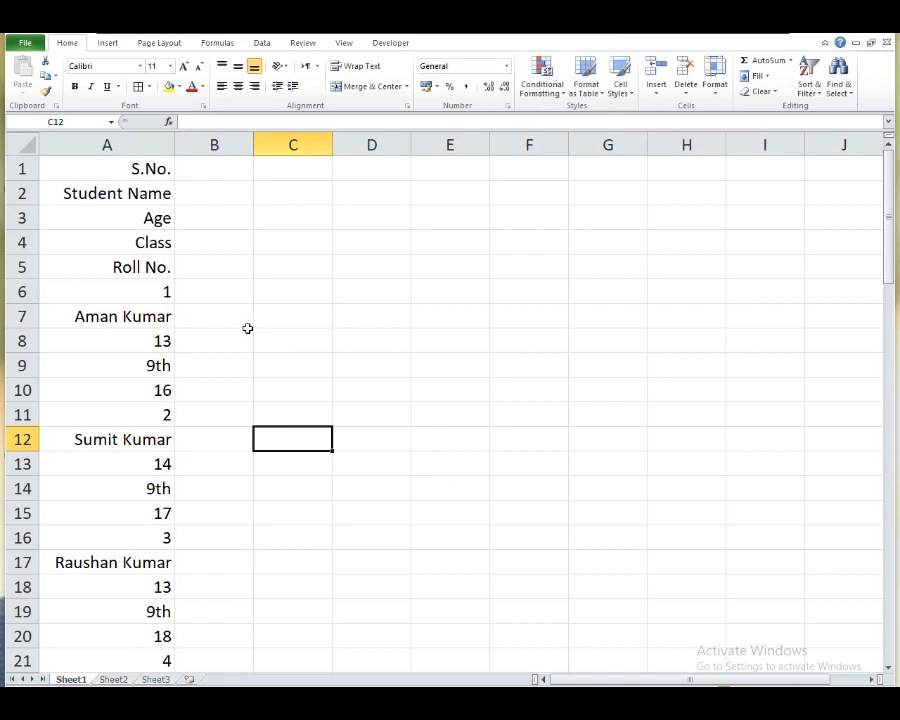
Check the cell addresses of the headings S.No., Student Name, Age and Class in column A.
click(115, 163)
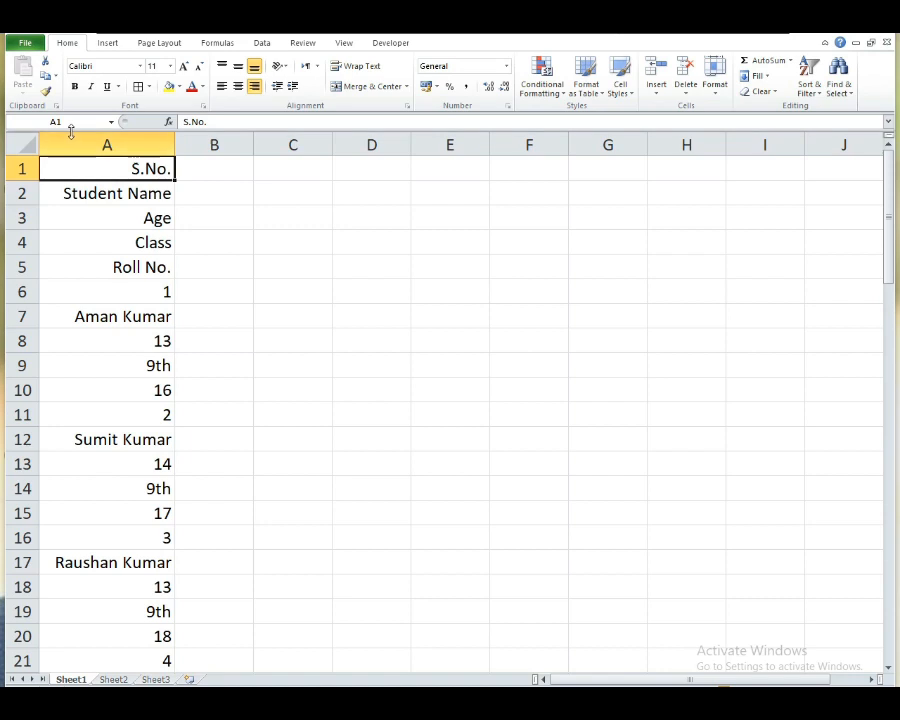
click(83, 189)
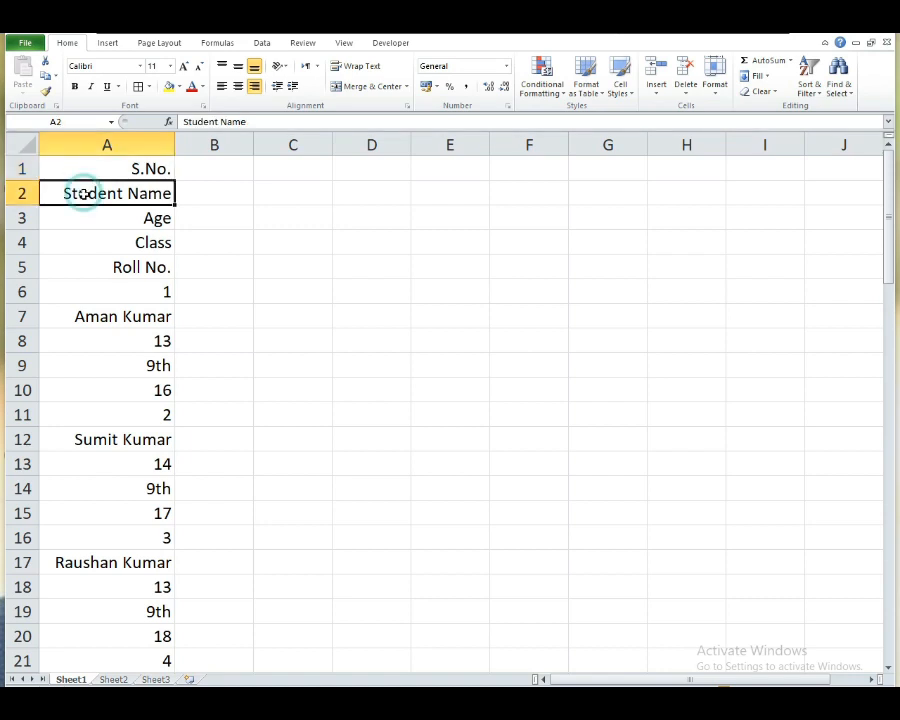
click(92, 174)
click(92, 193)
click(95, 224)
click(98, 243)
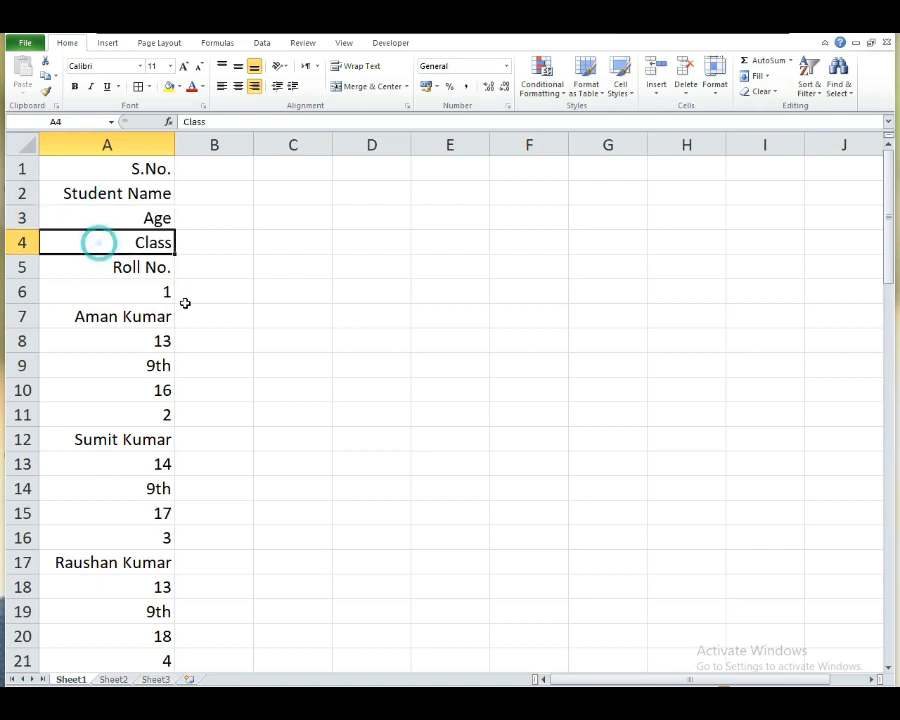
Enter the formula =A1 in cell C1 and =A2 in cell D1.
click(292, 172)
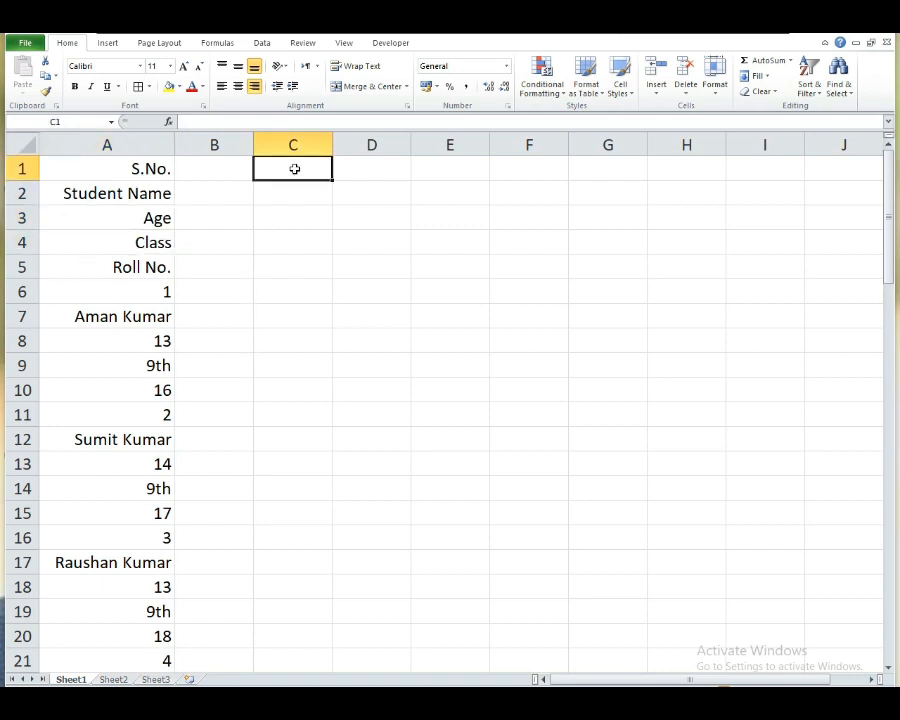
text(=)
click(134, 172)
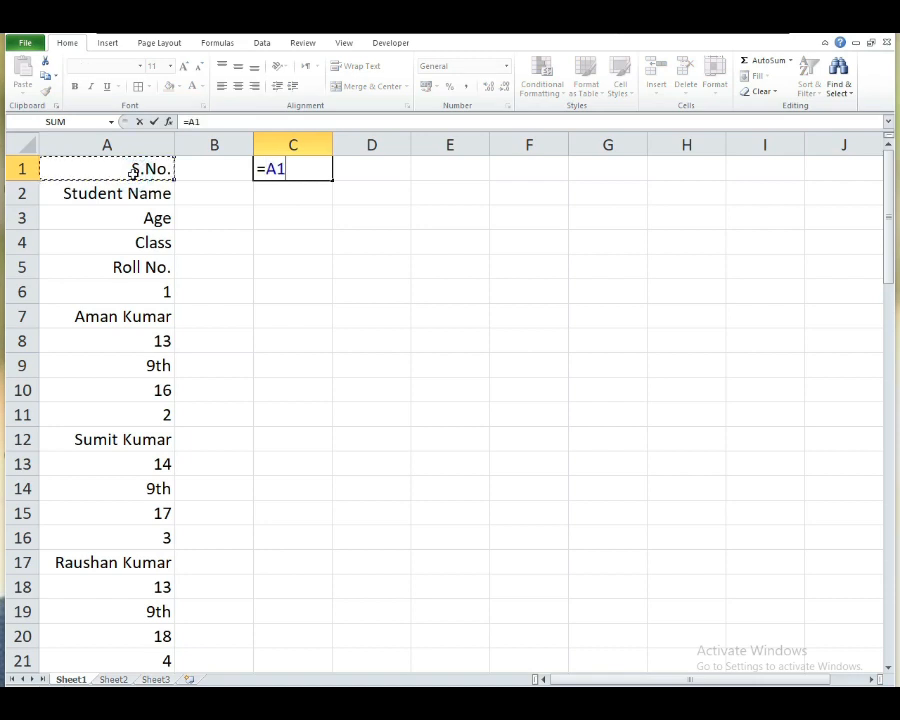
key(Return)
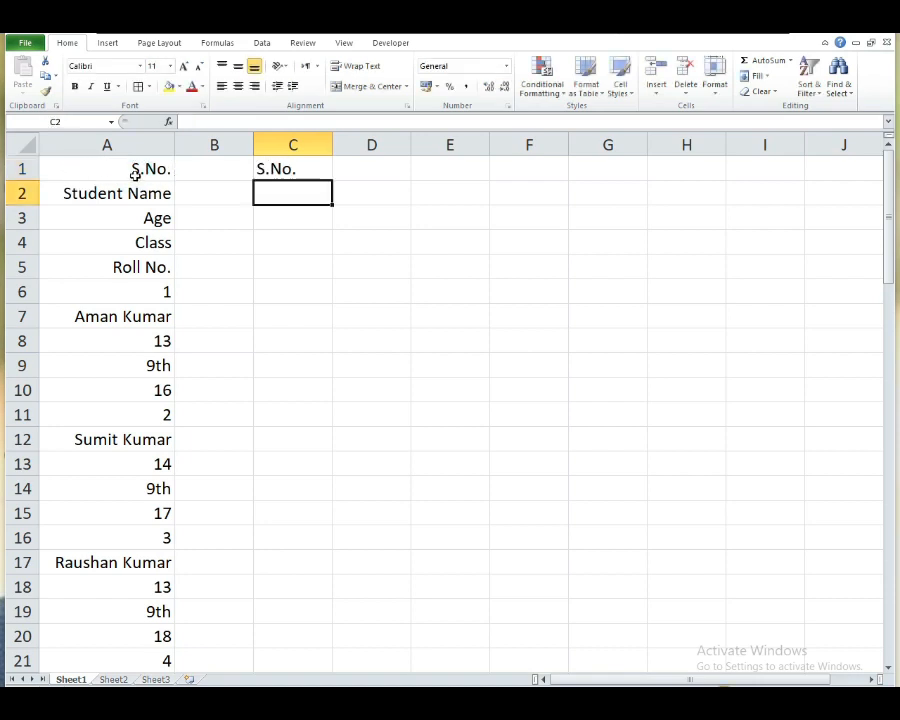
click(354, 172)
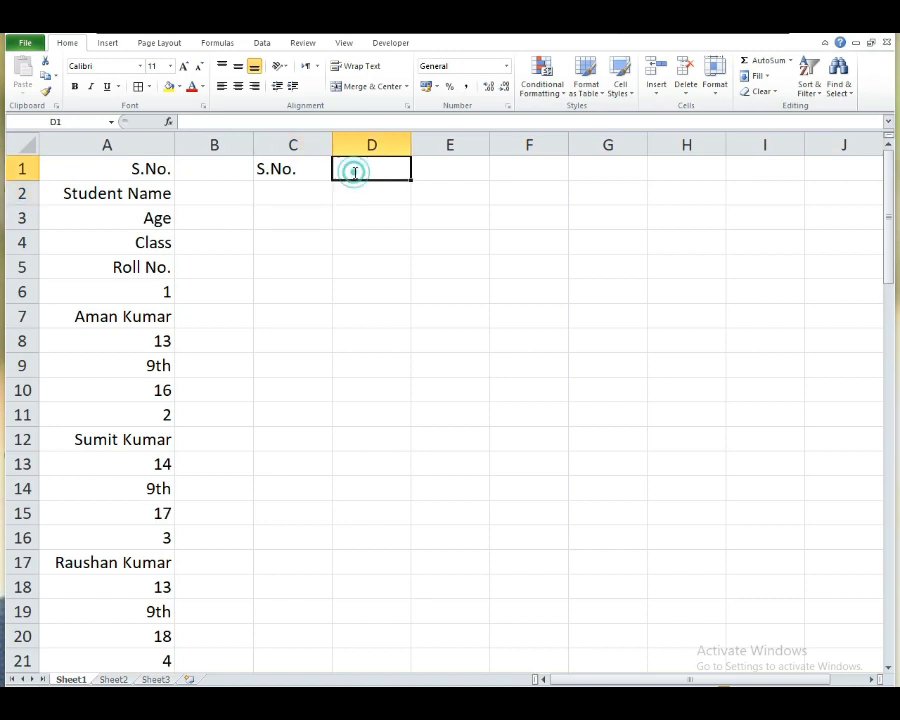
text(=)
click(165, 193)
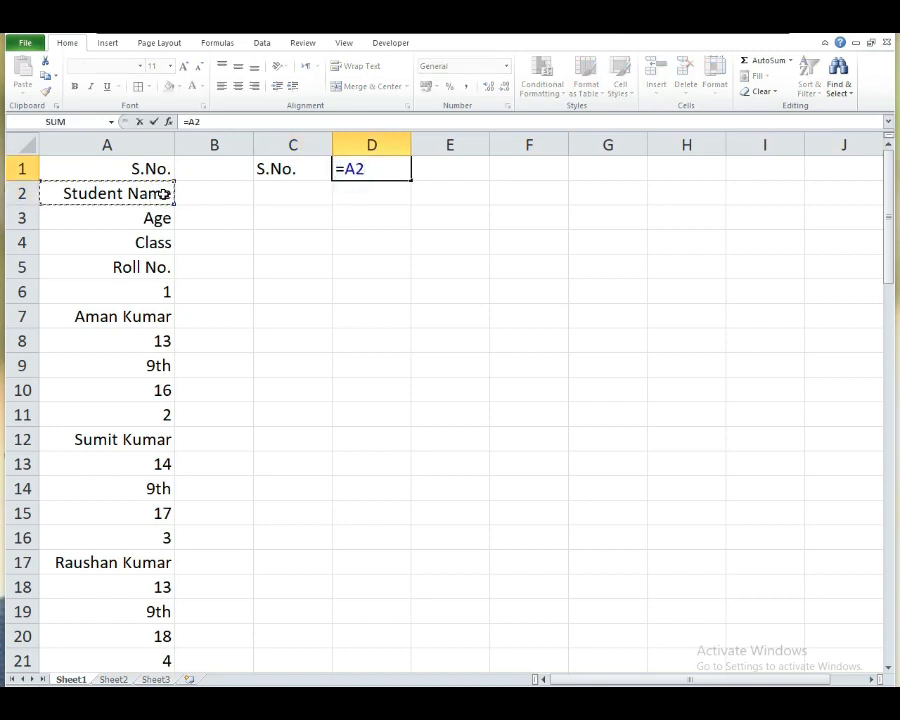
key(Return)
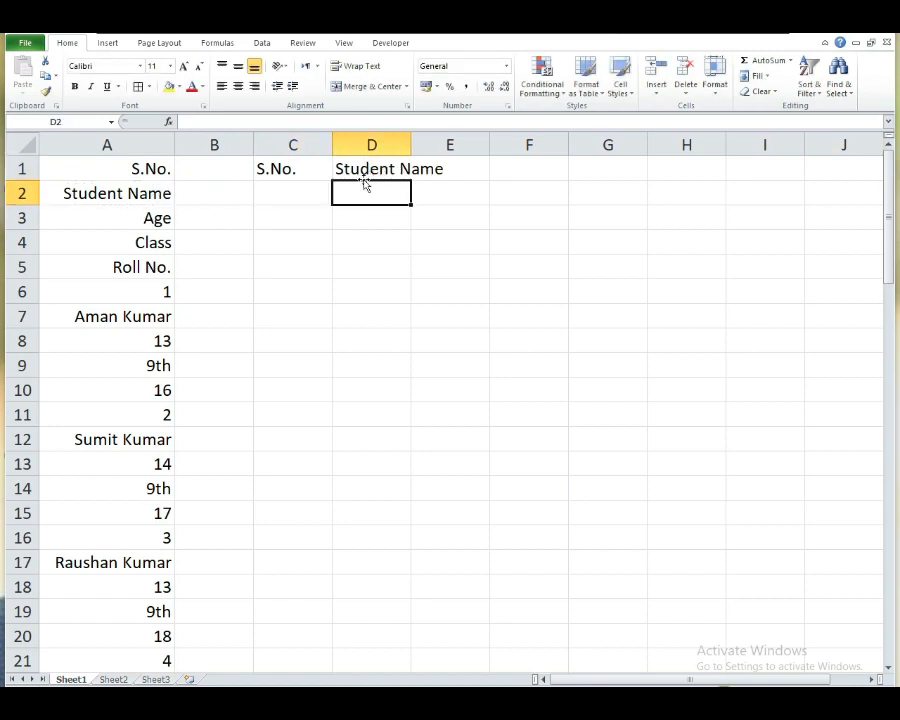
Clear the two reference formulas from cells C1 and D1.
drag(305, 169, 366, 179)
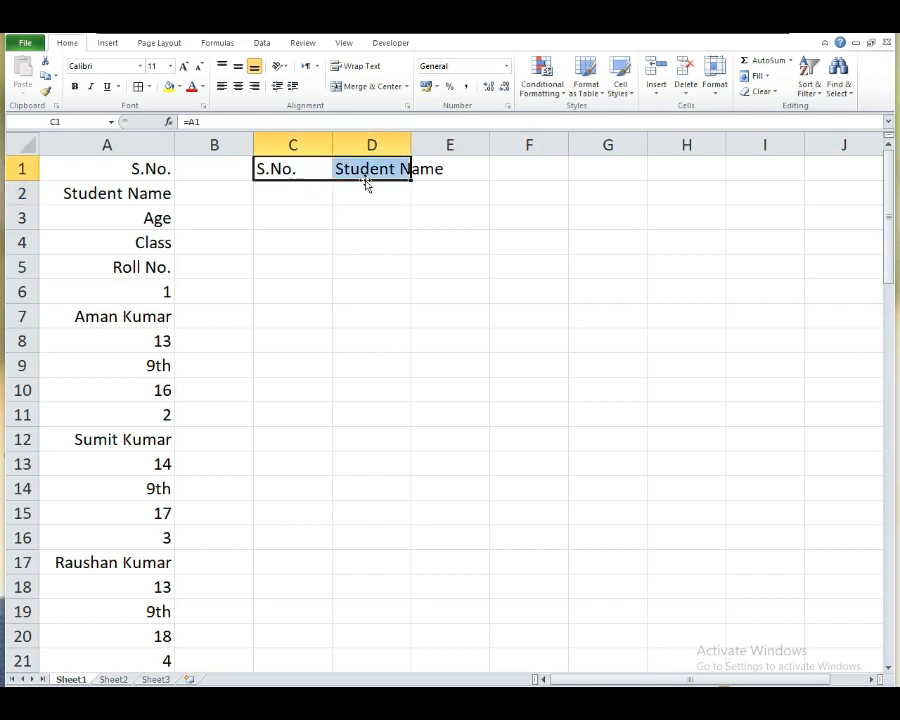
key(Delete)
click(380, 218)
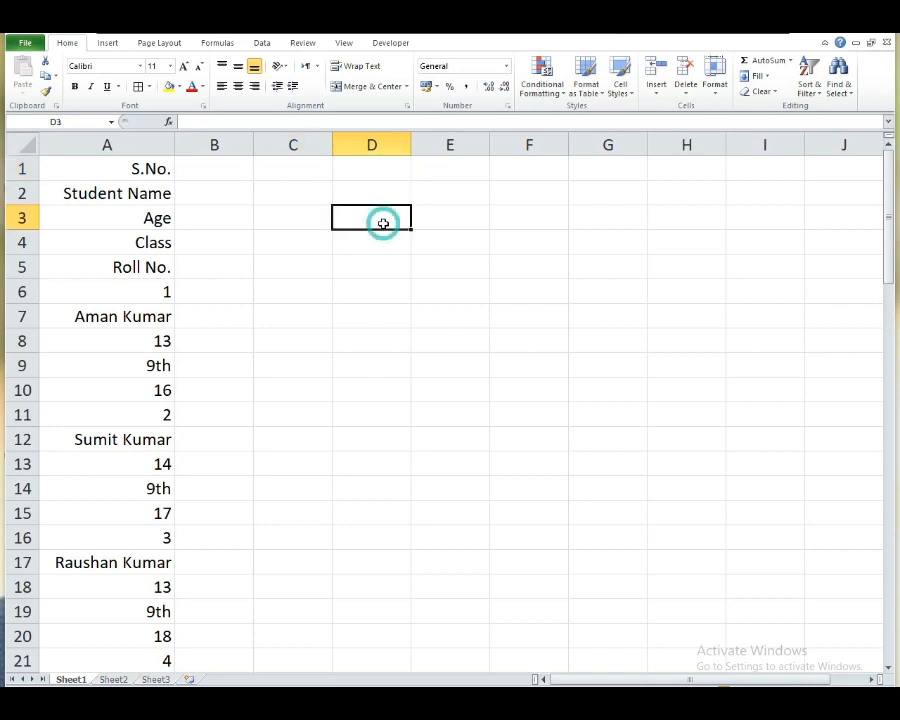
Enter the plain text A1 in cell C1 and A2 in cell D1.
click(315, 169)
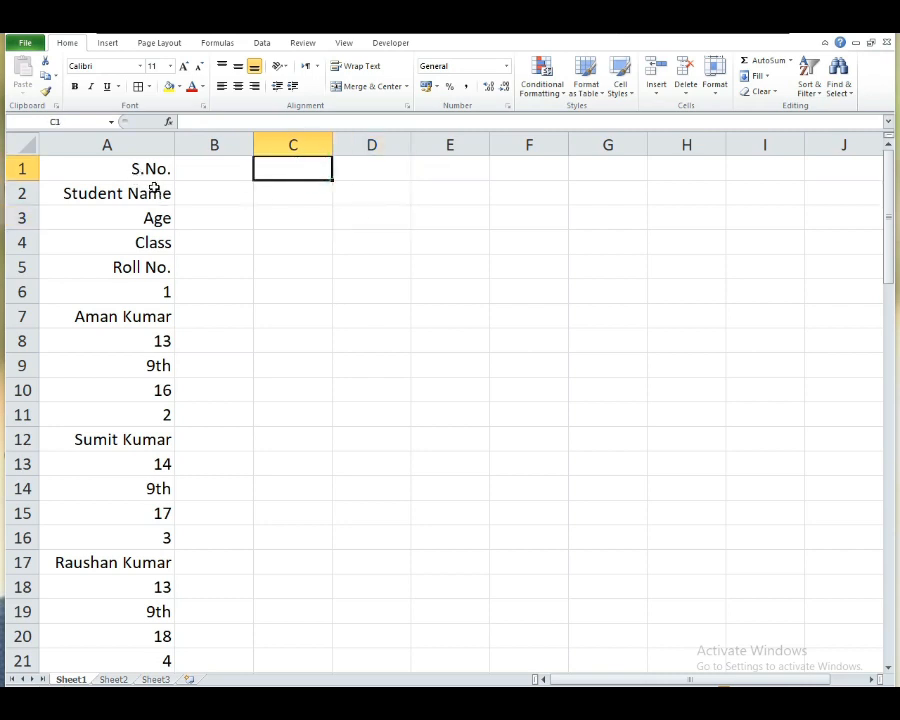
text(A)
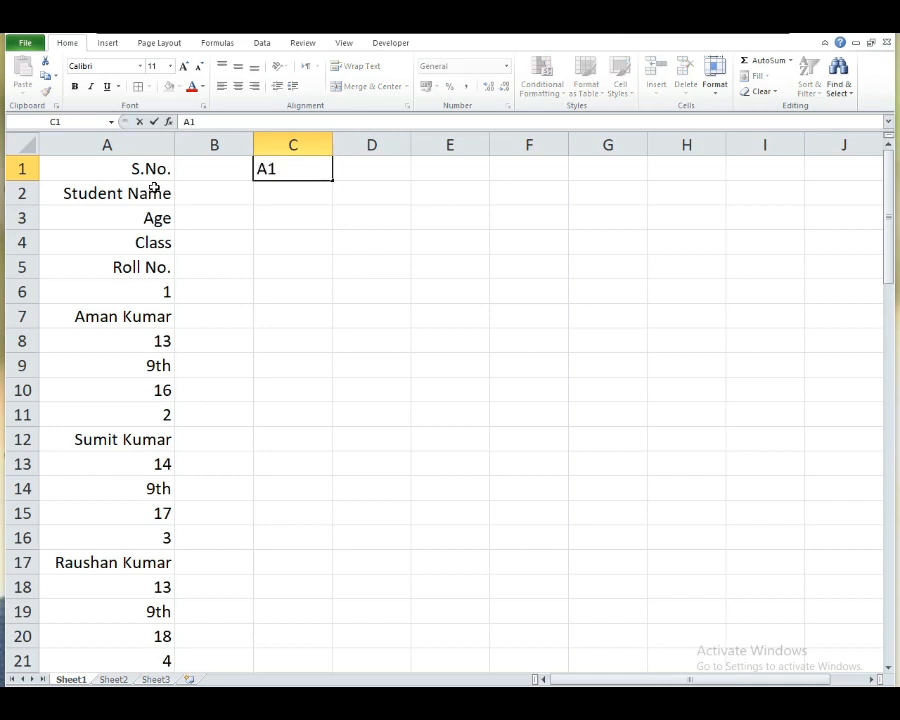
text(1)
key(Tab)
text(A2)
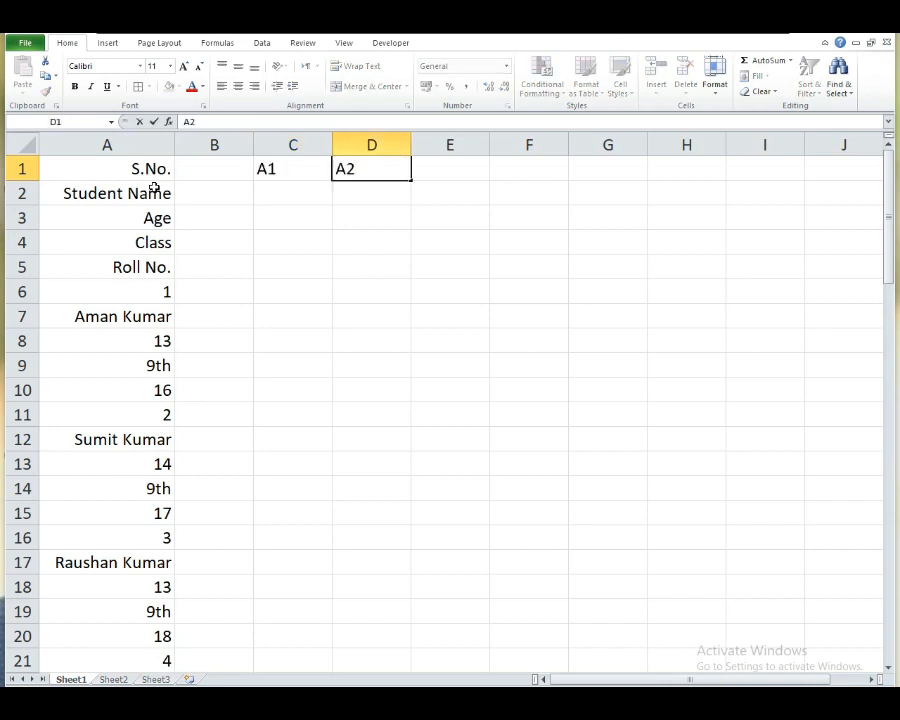
key(Return)
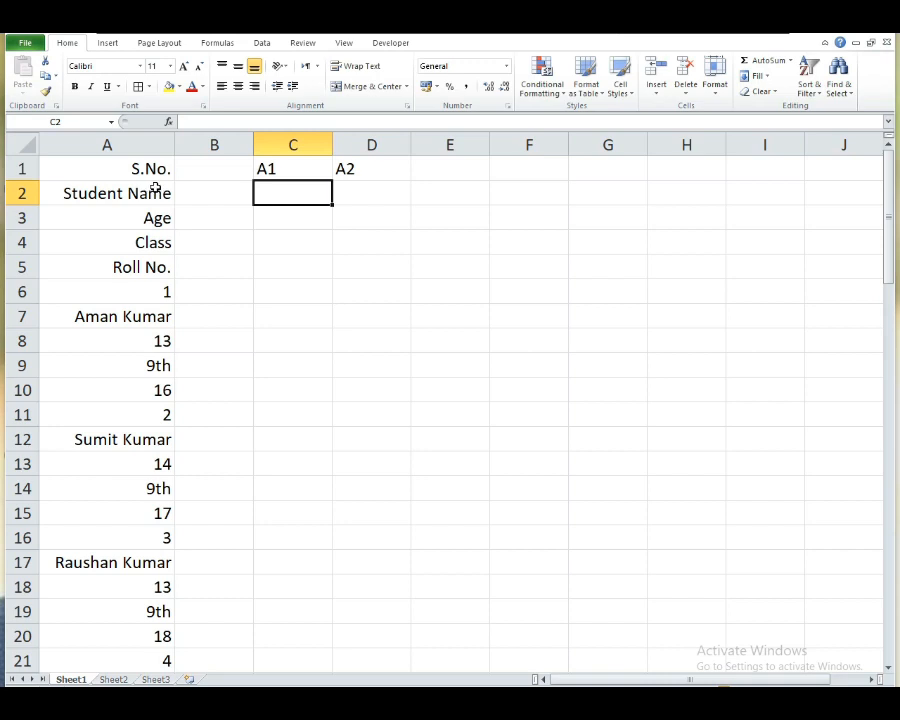
Compare the reference texts in C1 and D1 with the source cells A1 and A2.
click(295, 169)
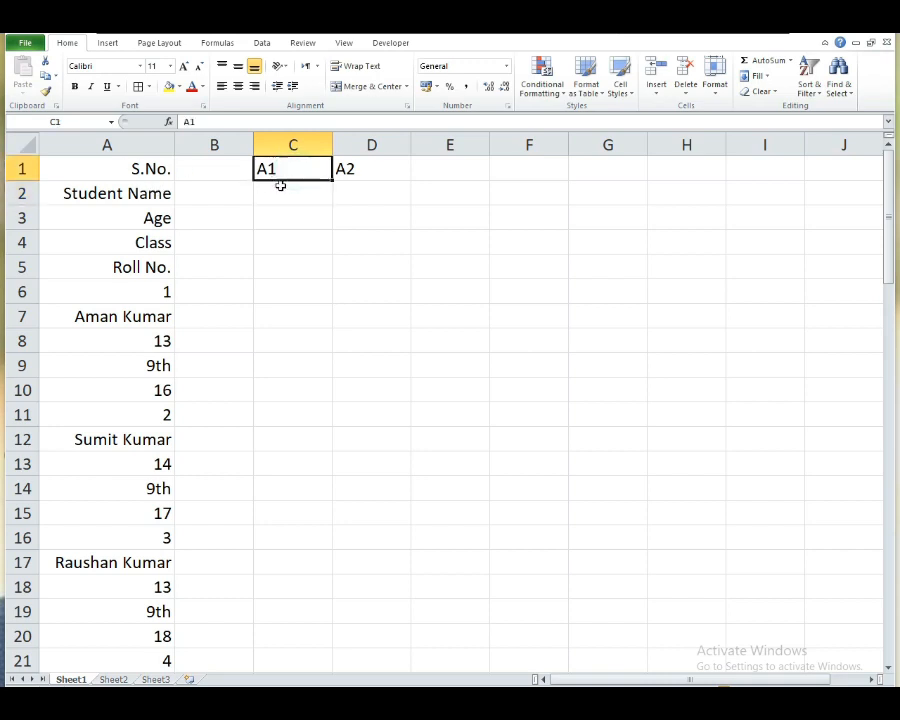
click(155, 168)
click(285, 172)
click(171, 193)
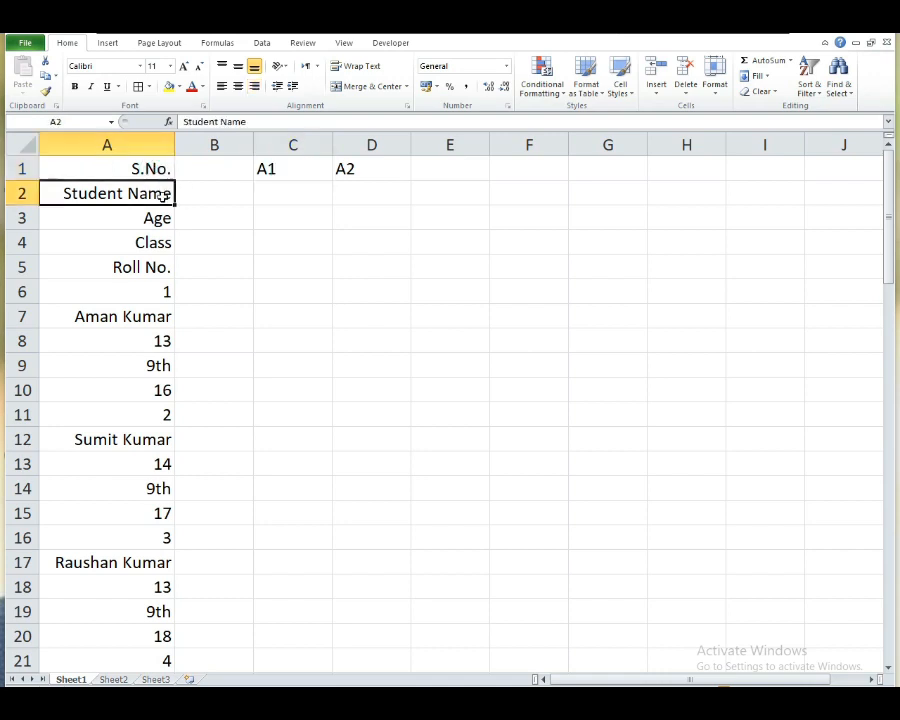
click(359, 169)
Add the prefix Q to the text in cell C1 so it reads QA1.
click(267, 169)
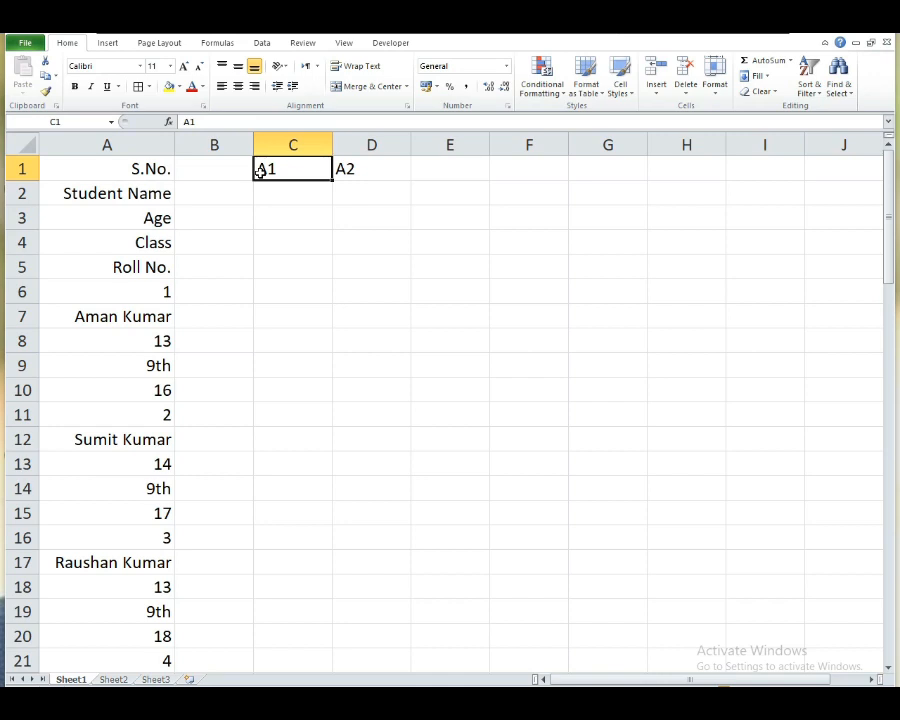
double_click(260, 170)
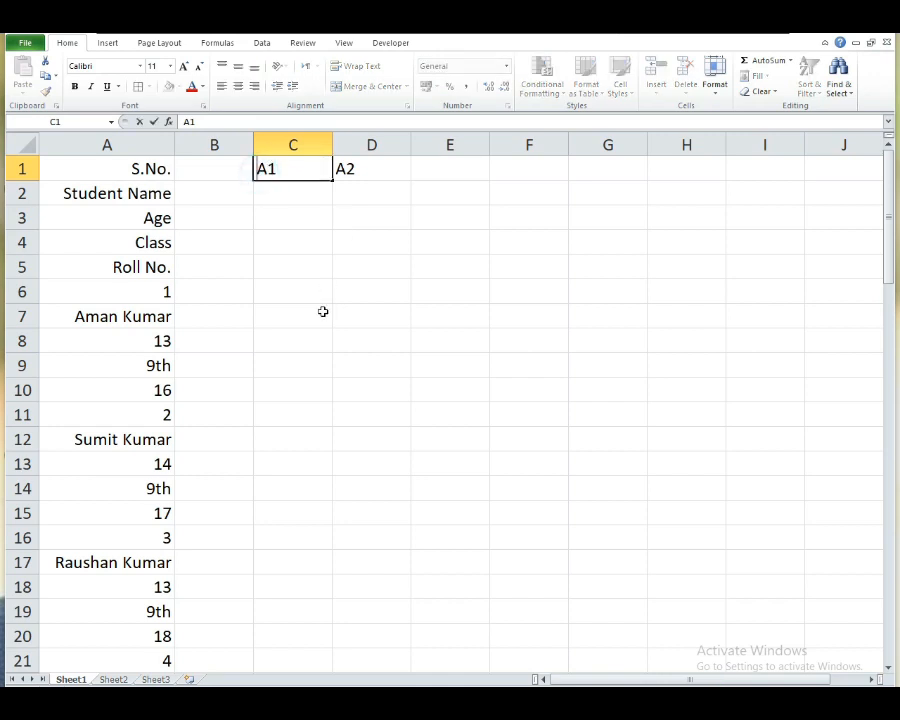
text(Q)
key(Tab)
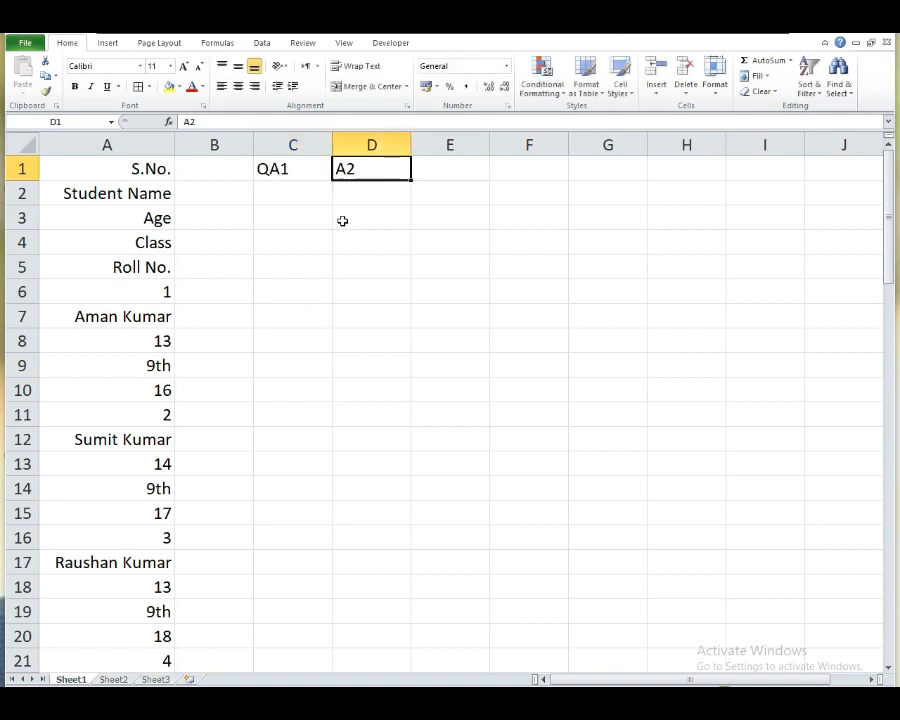
Add the prefix Q to the text in cell D1 so it reads QA2.
double_click(337, 170)
text(Q)
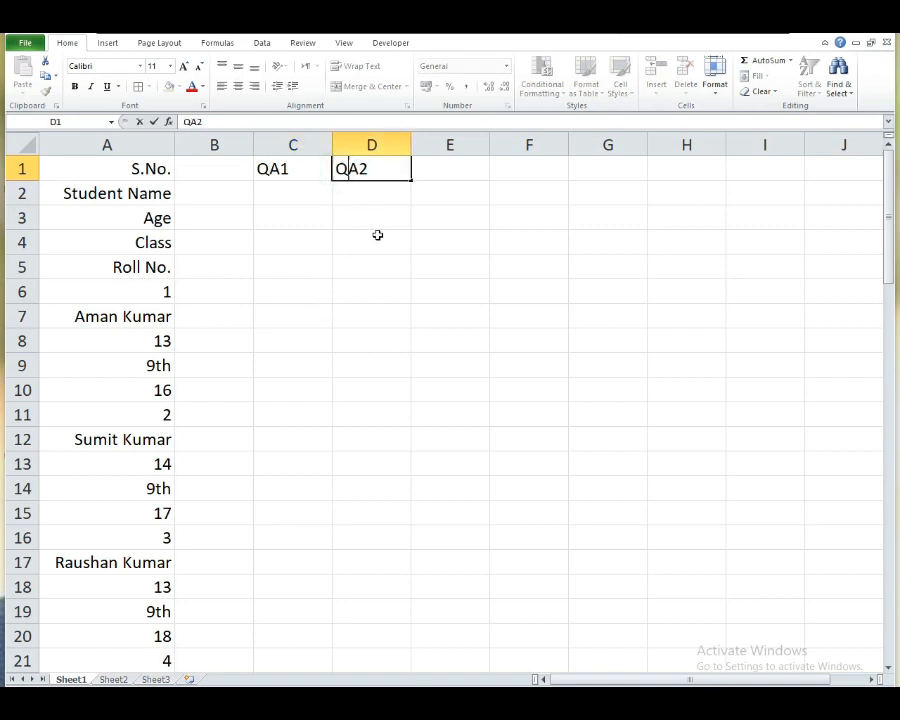
key(Return)
Extend the reference series from C1:D1 across row 1 to G1, ending at QA5.
click(154, 176)
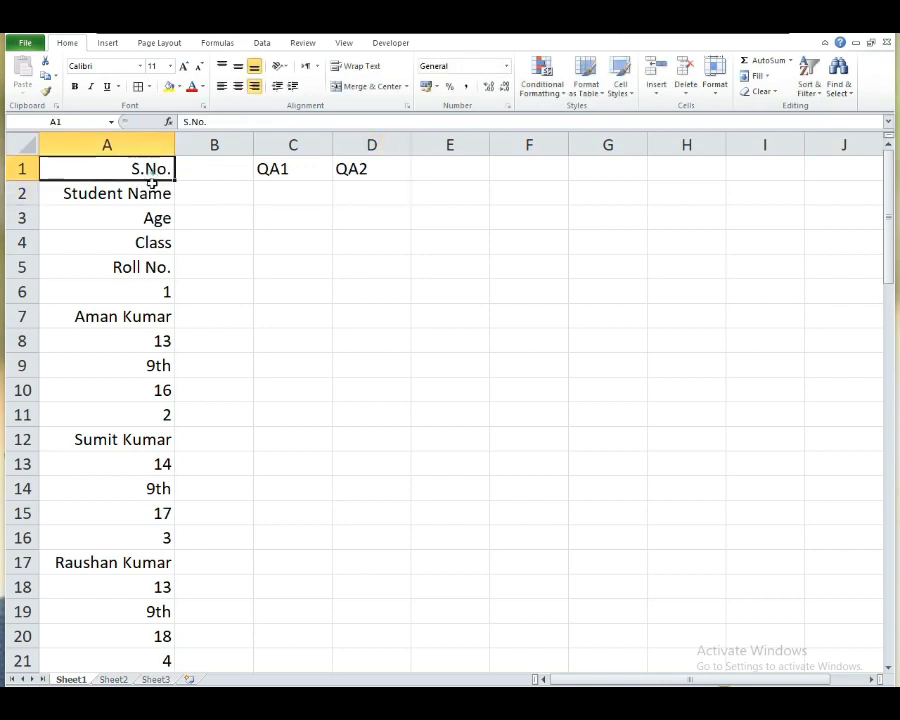
click(119, 285)
click(122, 264)
drag(307, 171, 618, 178)
click(602, 235)
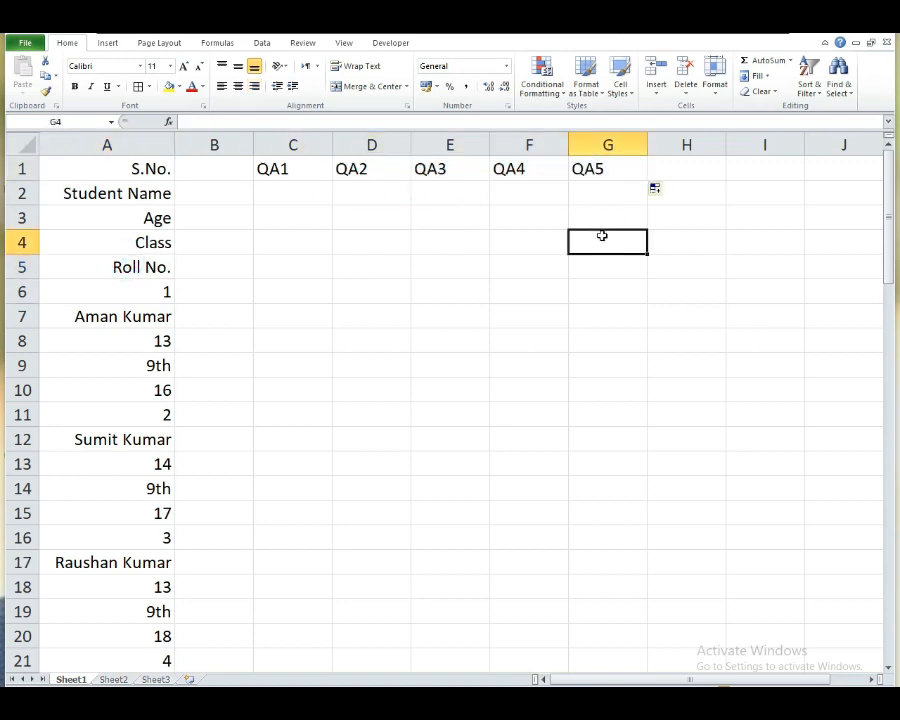
Enter the reference texts QA6 in cell C2 and QA7 in cell D2.
click(94, 295)
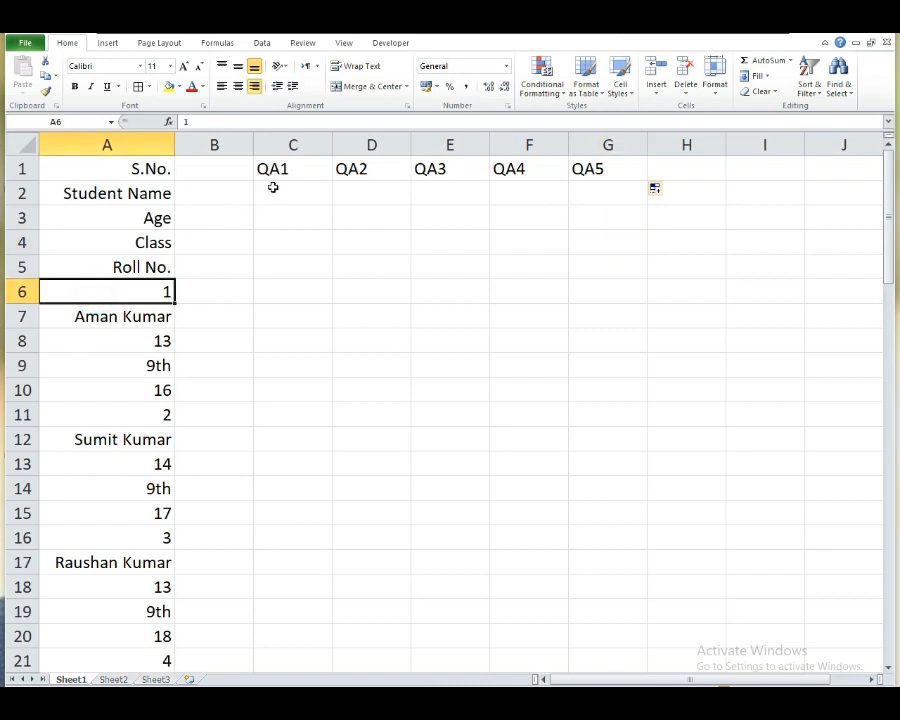
click(273, 188)
click(375, 193)
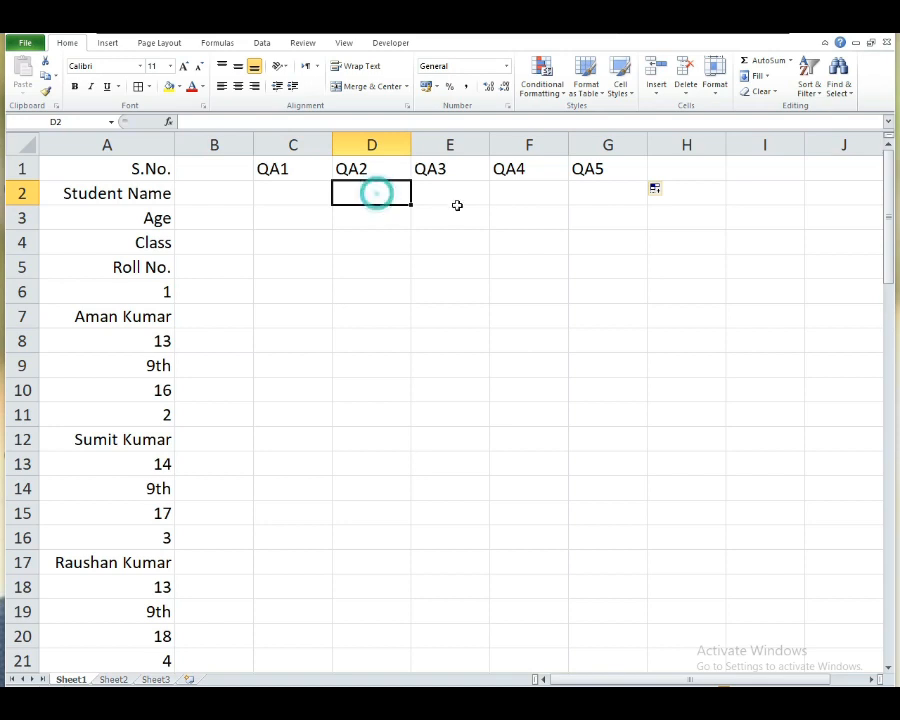
click(617, 198)
click(301, 193)
text(QA)
text(16)
text(6)
key(Tab)
text(A)
text(Q)
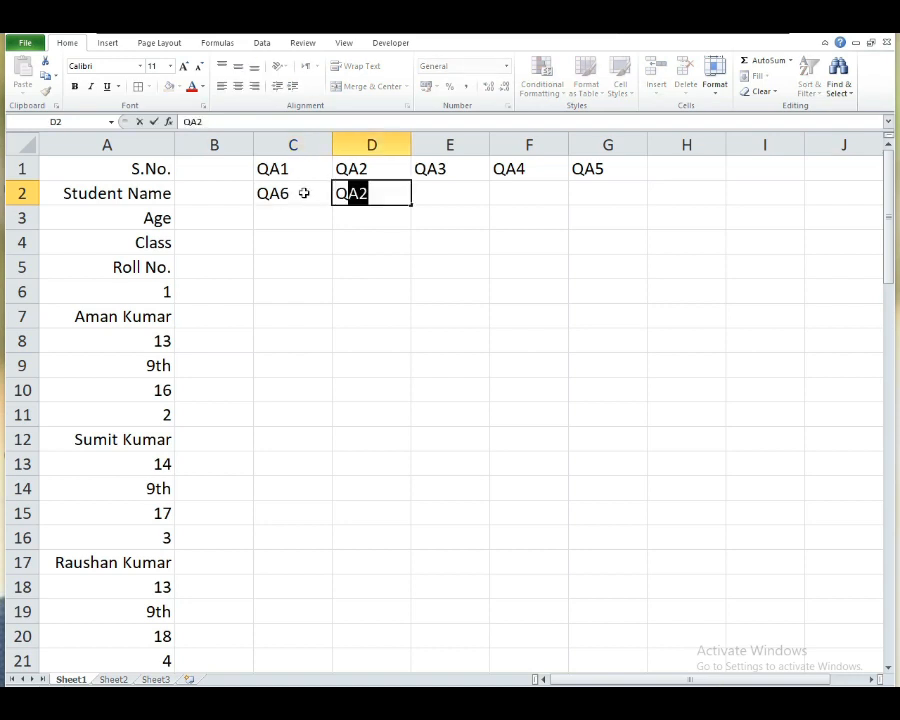
text(A7)
key(Tab)
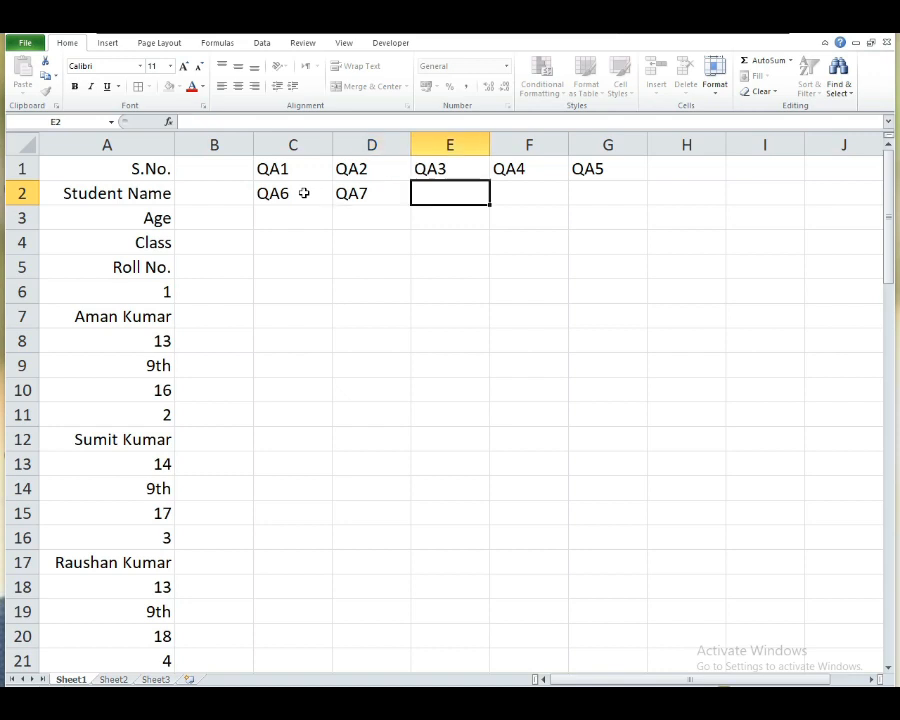
Extend the row 2 series across to G2 and fill both rows down to row 17, ending at QA85.
drag(304, 193, 352, 197)
drag(410, 204, 611, 201)
drag(292, 165, 629, 566)
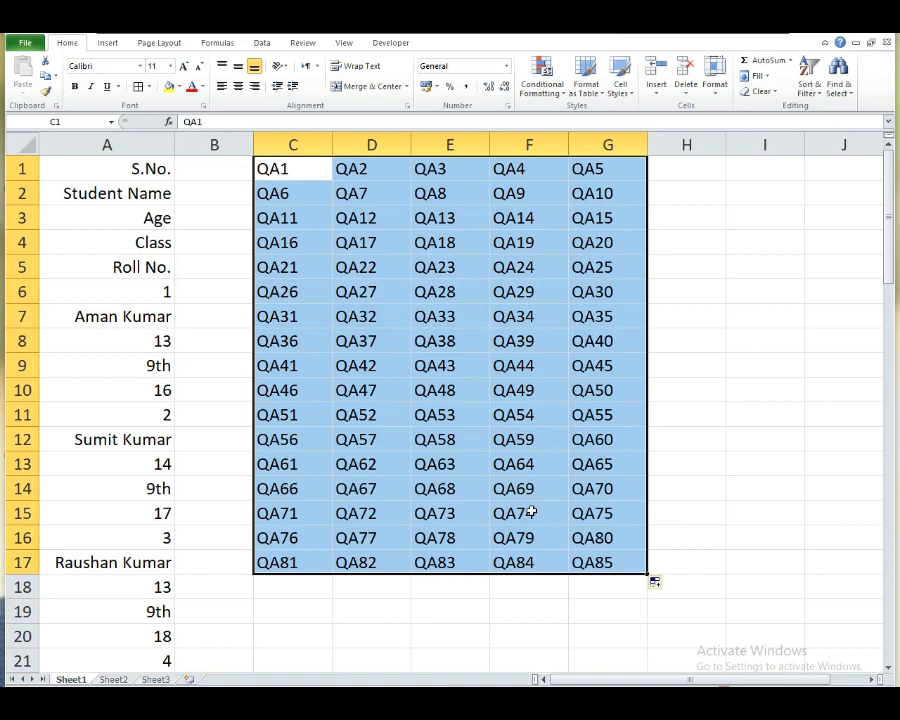
click(466, 514)
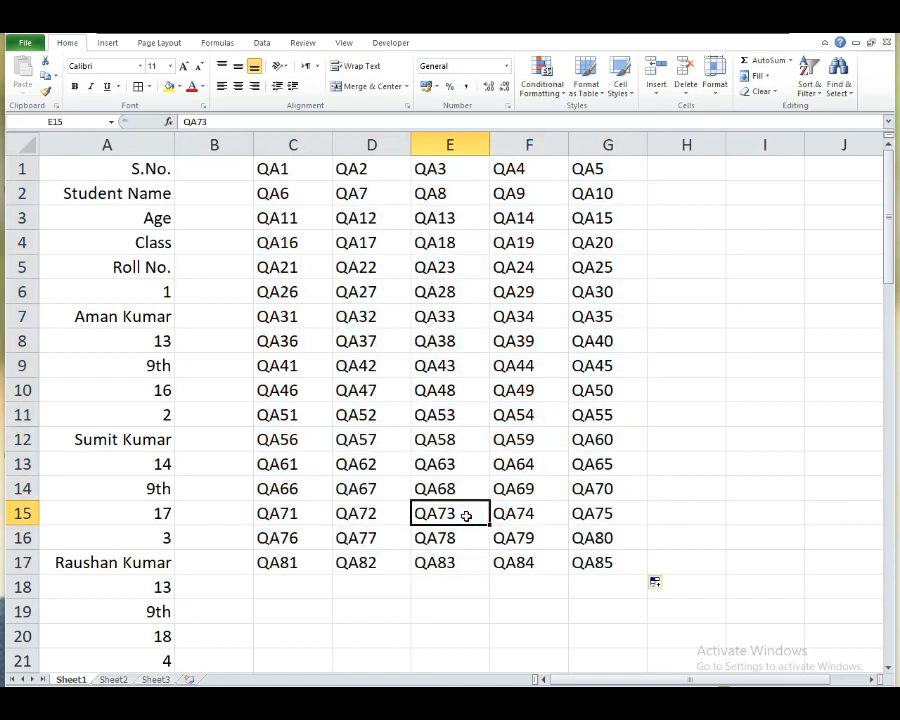
click(287, 175)
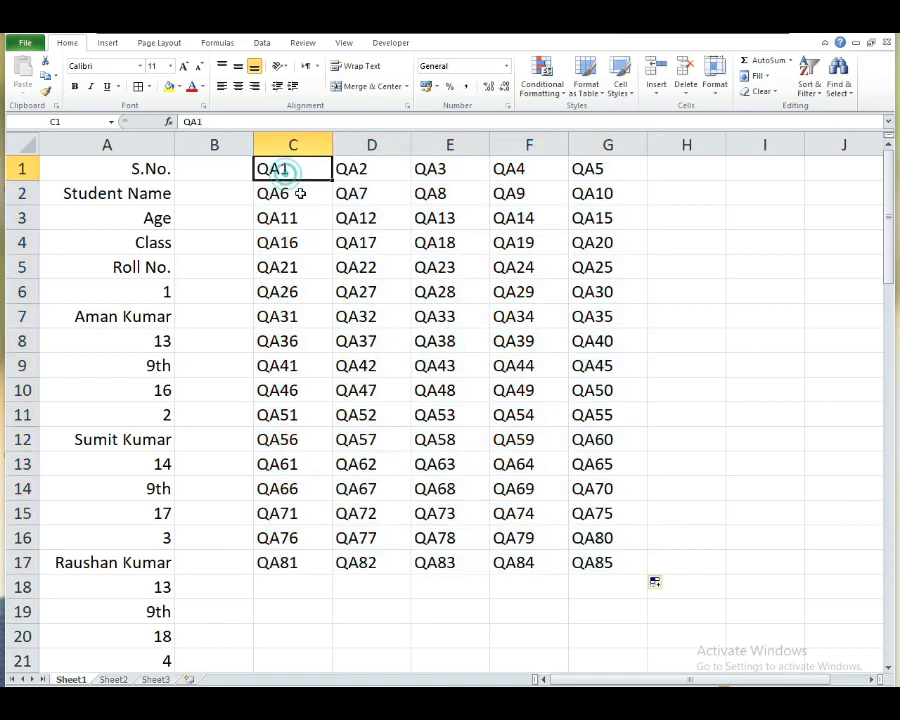
click(600, 568)
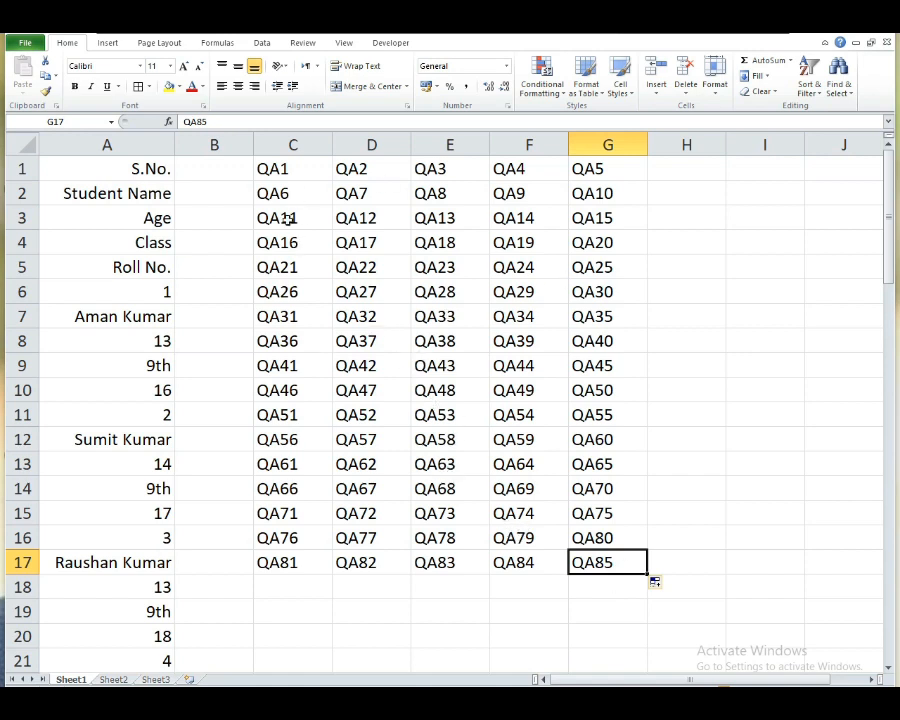
Replace every Q with = in the range C1:G17 to turn the reference texts into formulas.
click(398, 308)
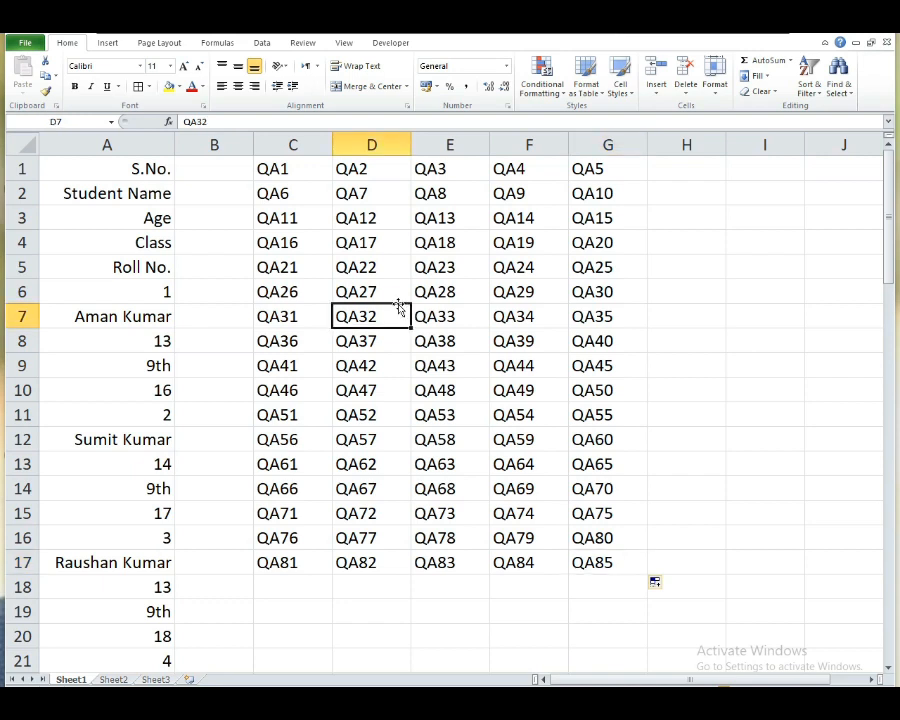
key(ctrl+a)
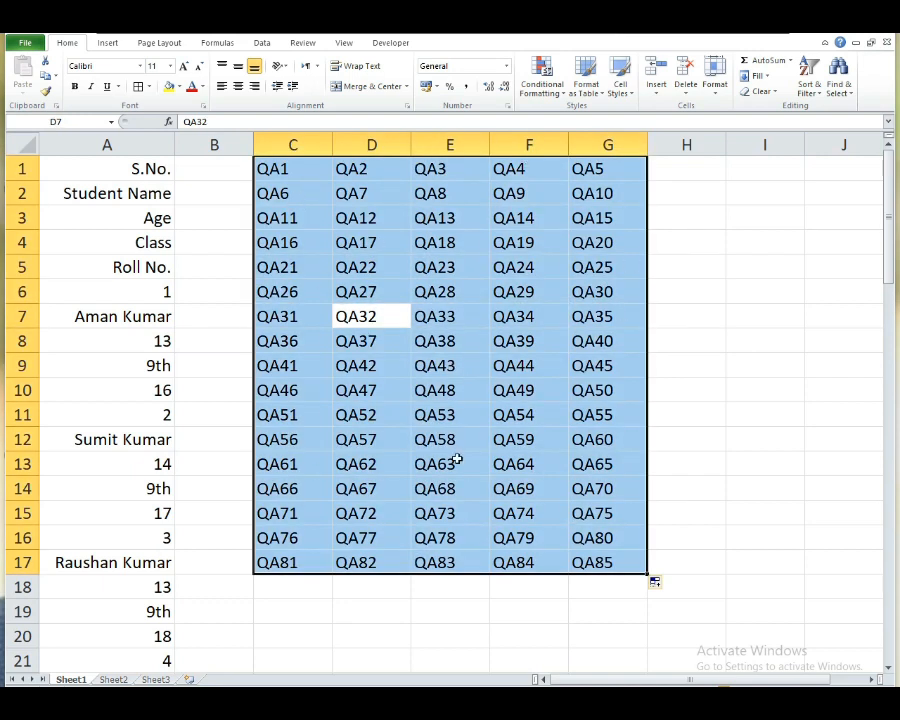
key(ctrl+h)
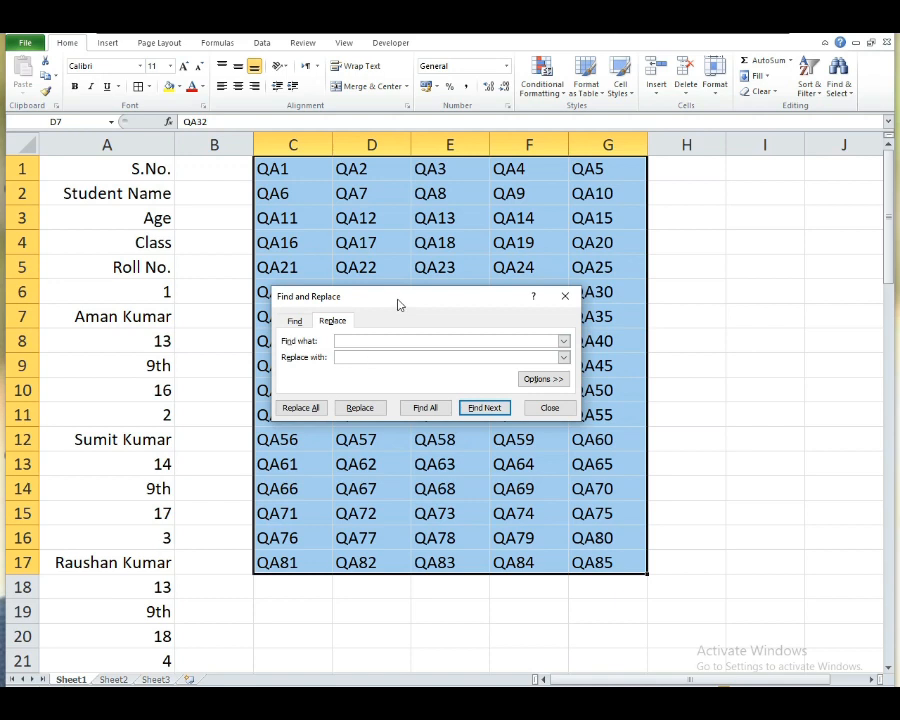
drag(400, 303, 423, 288)
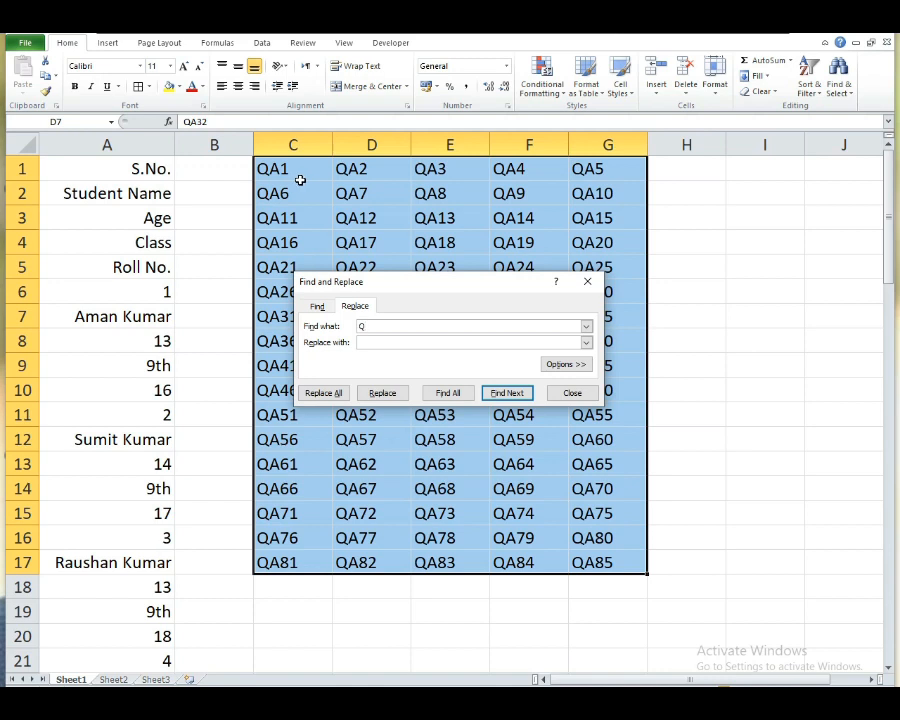
click(412, 340)
text(=)
click(320, 395)
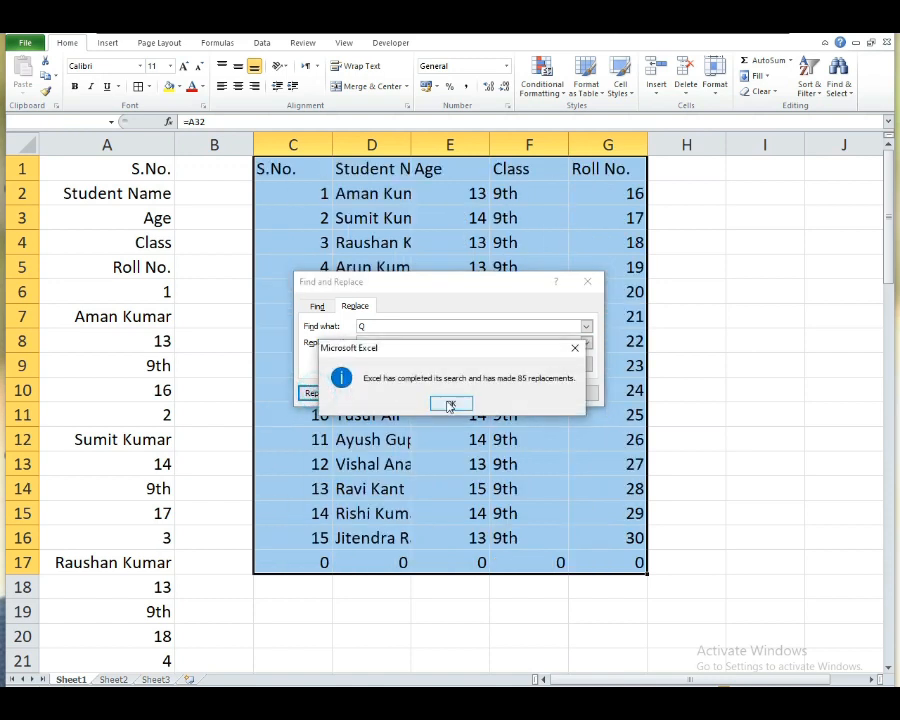
click(450, 400)
click(587, 281)
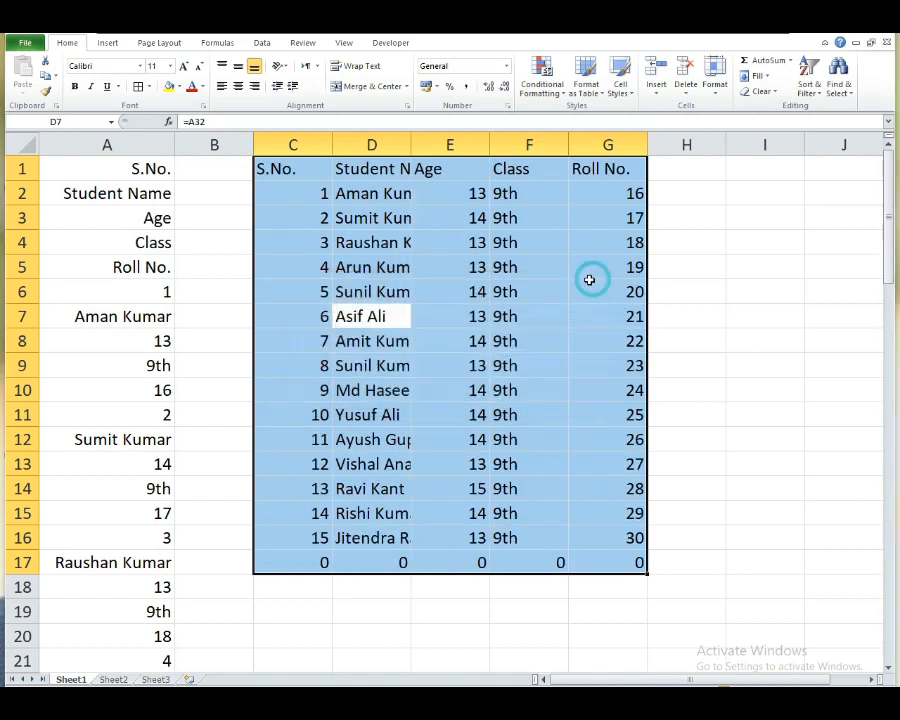
Fit column D to its contents and centre the S.No., Age, Class and Roll No. values in rows 2 to 16.
double_click(410, 145)
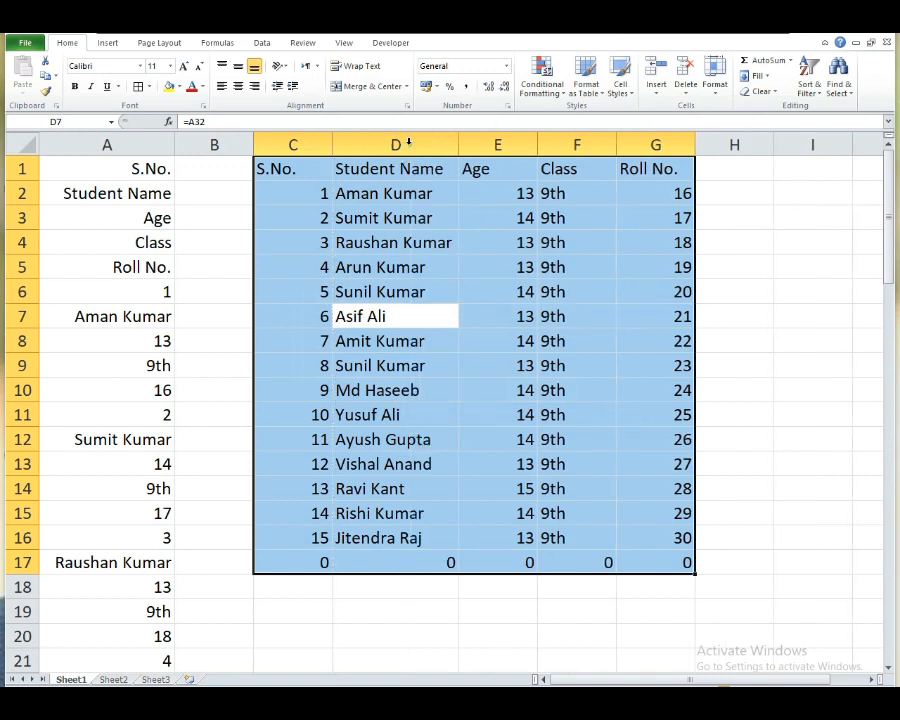
click(305, 204)
drag(305, 204, 272, 530)
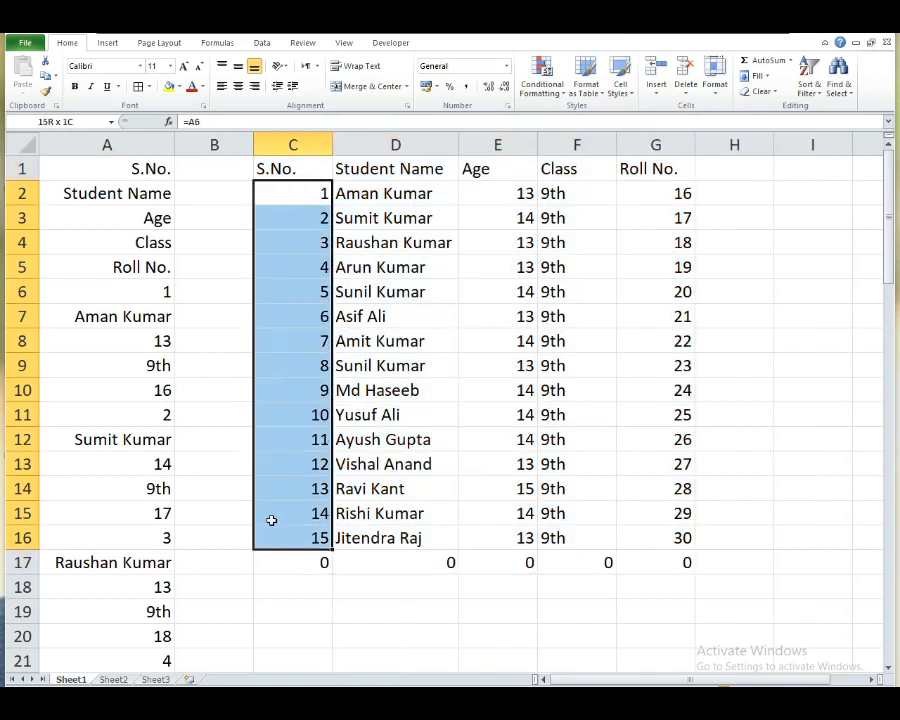
click(235, 87)
drag(506, 241, 583, 515)
click(238, 86)
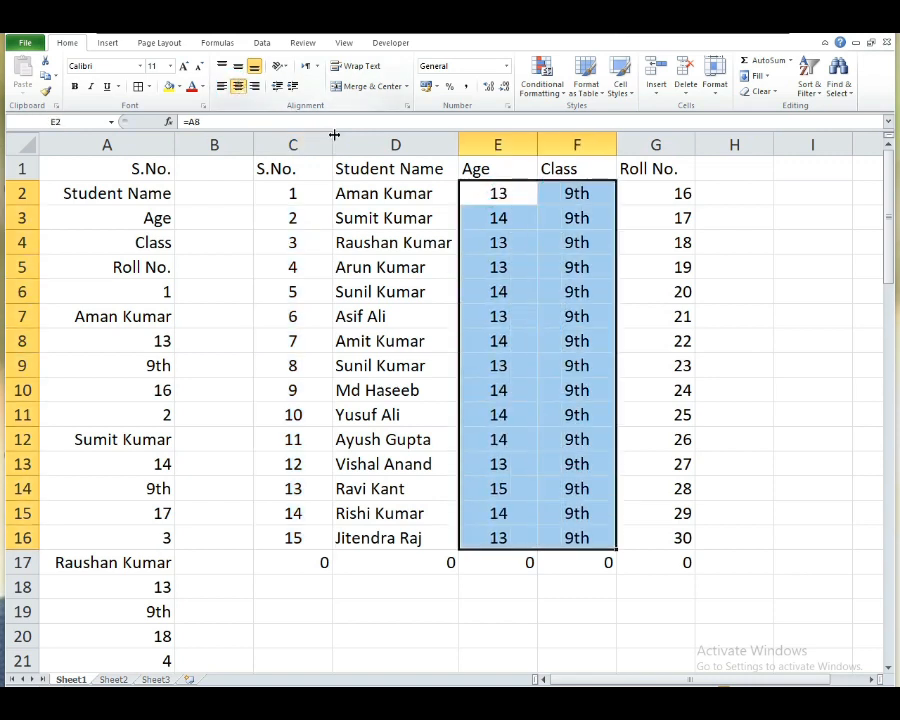
drag(643, 193, 600, 516)
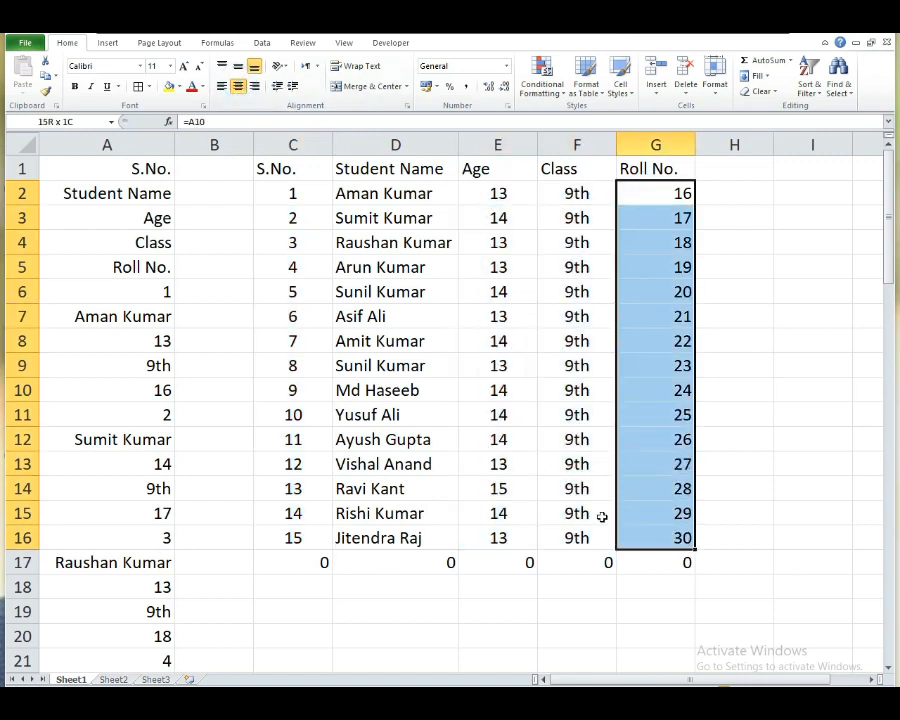
click(238, 87)
click(454, 289)
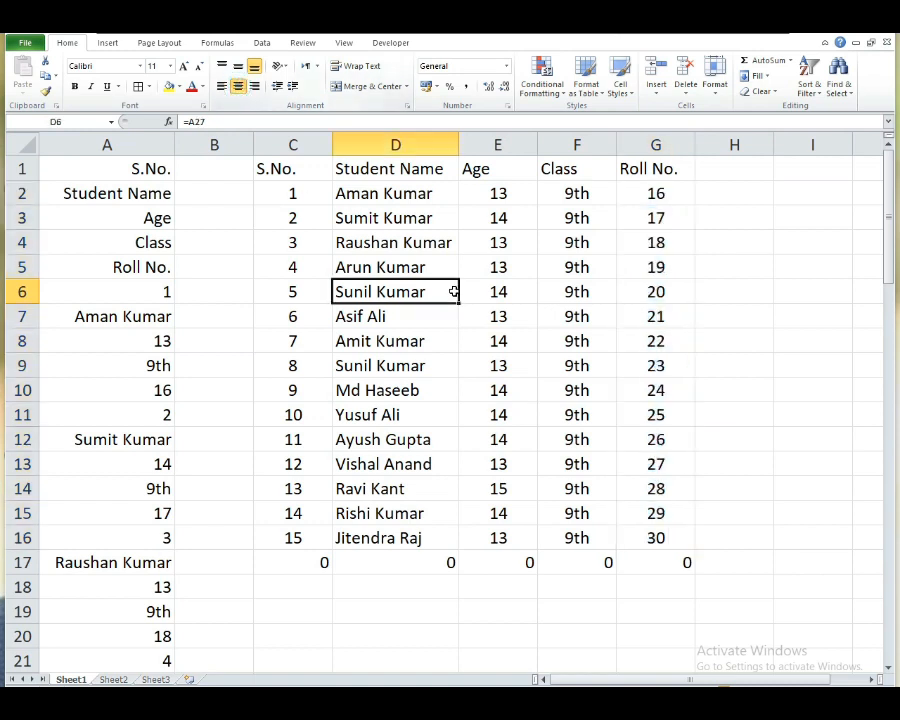
Clear the row of zeros below the table and apply all borders to the range C1:G16.
drag(320, 562, 625, 584)
key(Delete)
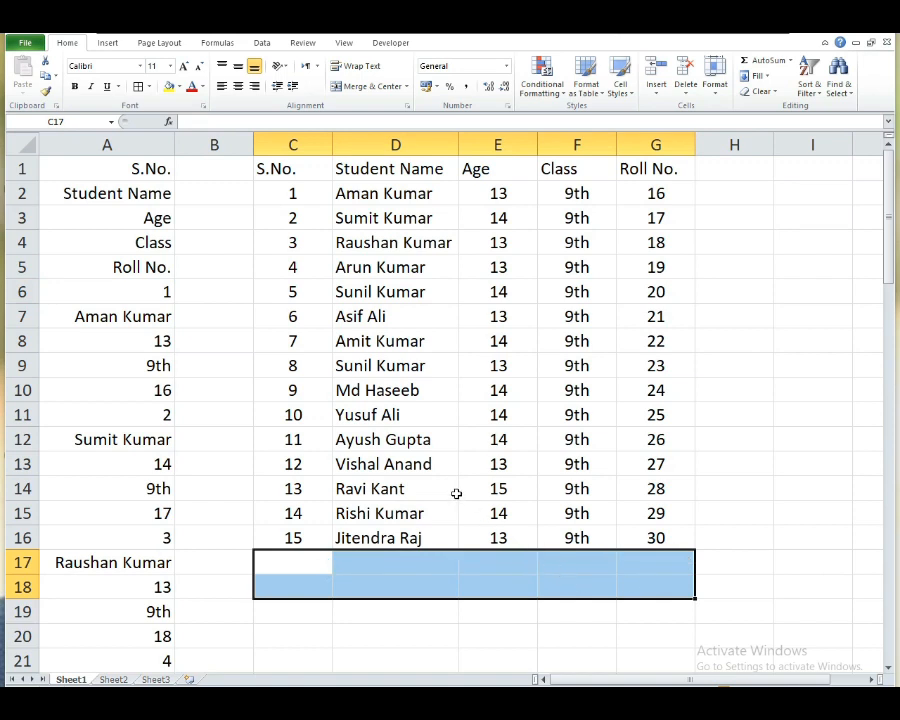
click(454, 488)
key(ctrl+a)
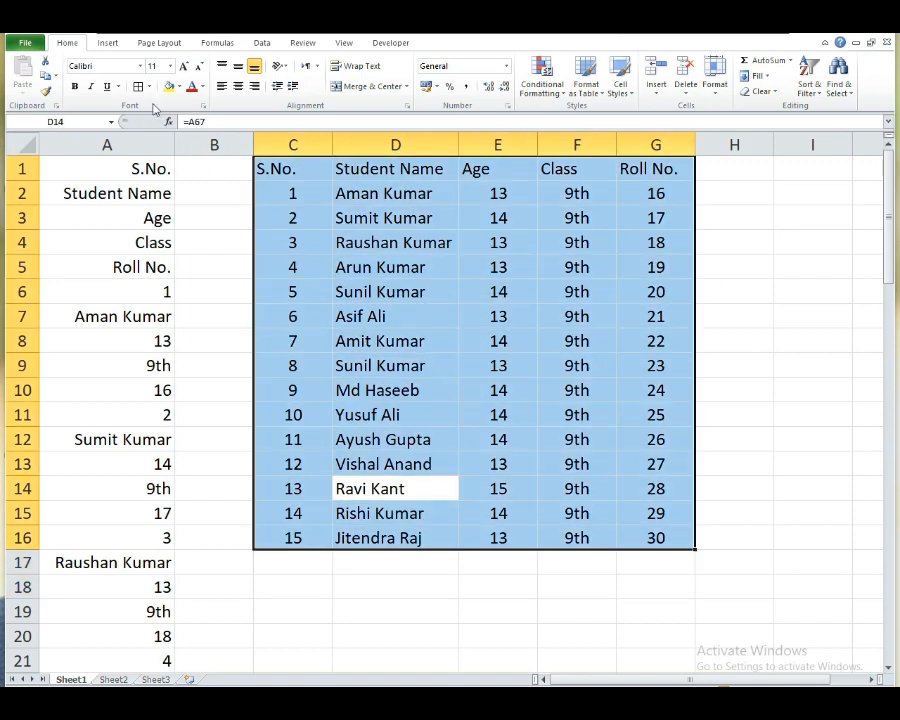
click(151, 87)
click(151, 86)
click(138, 87)
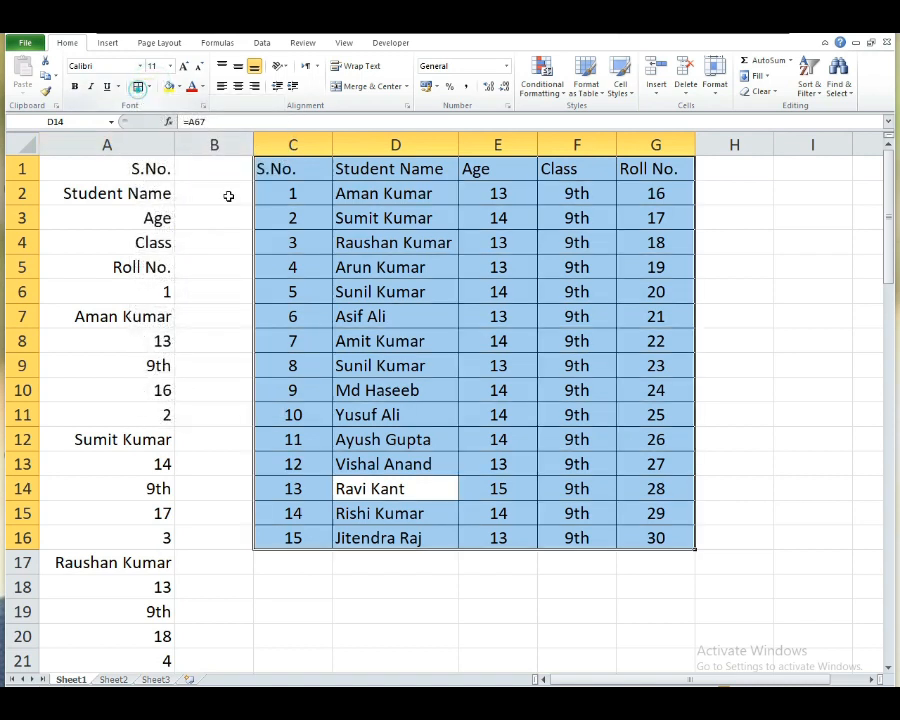
click(422, 315)
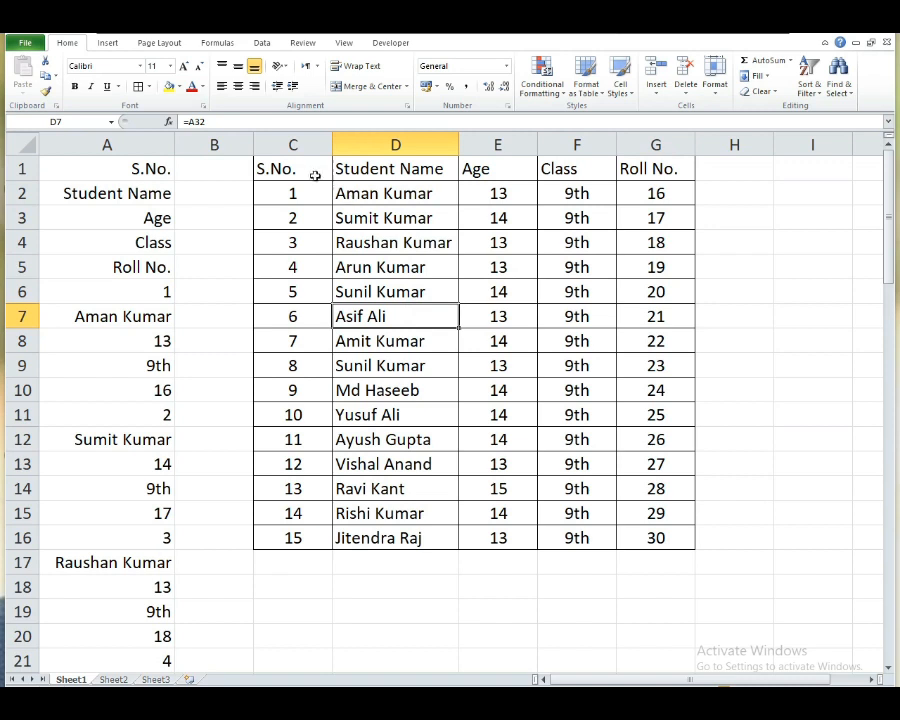
Make the header row C1:G1 bold and centre its text.
drag(317, 169, 642, 172)
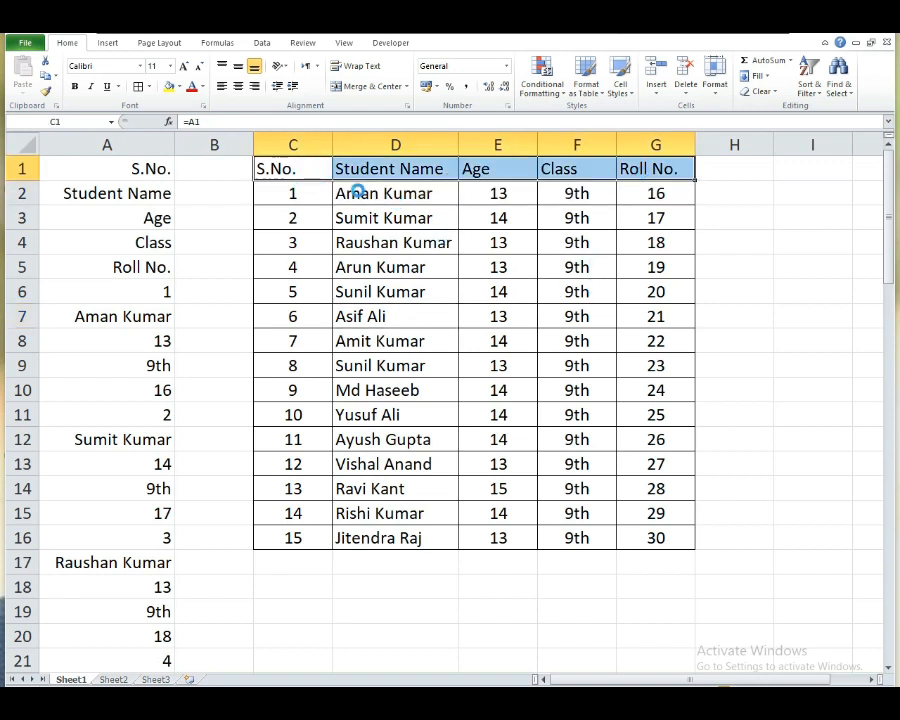
key(ctrl+b)
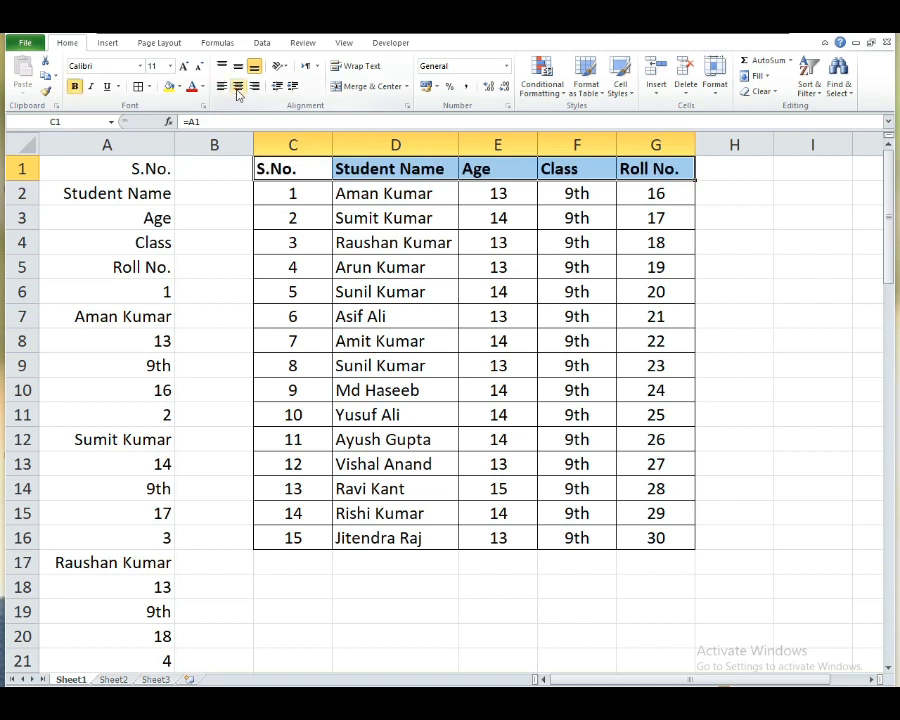
click(238, 88)
click(575, 365)
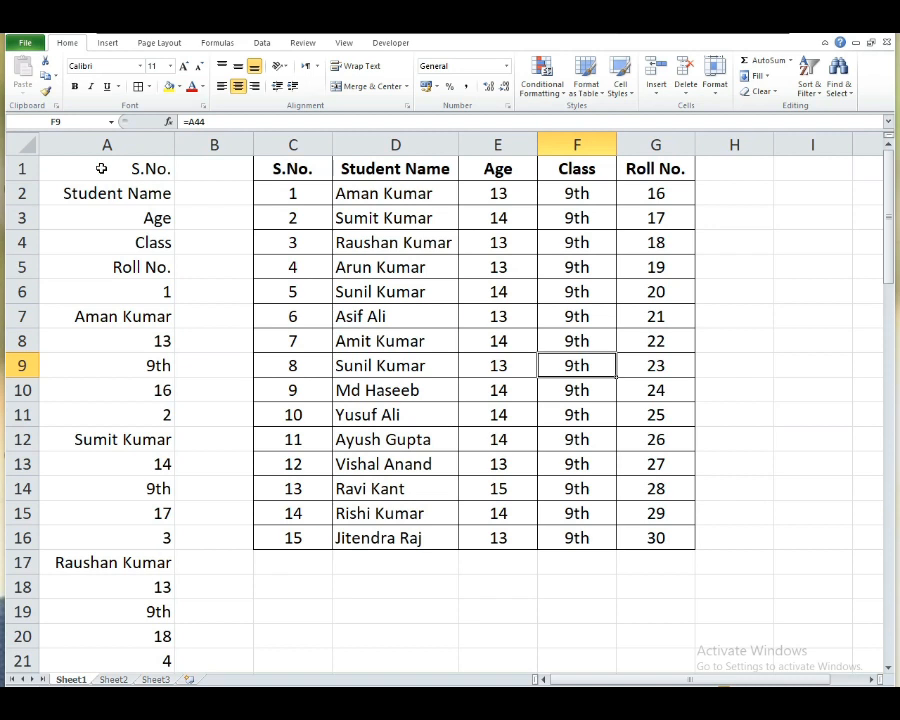
Clear cell A18 in the source column.
click(284, 186)
click(104, 188)
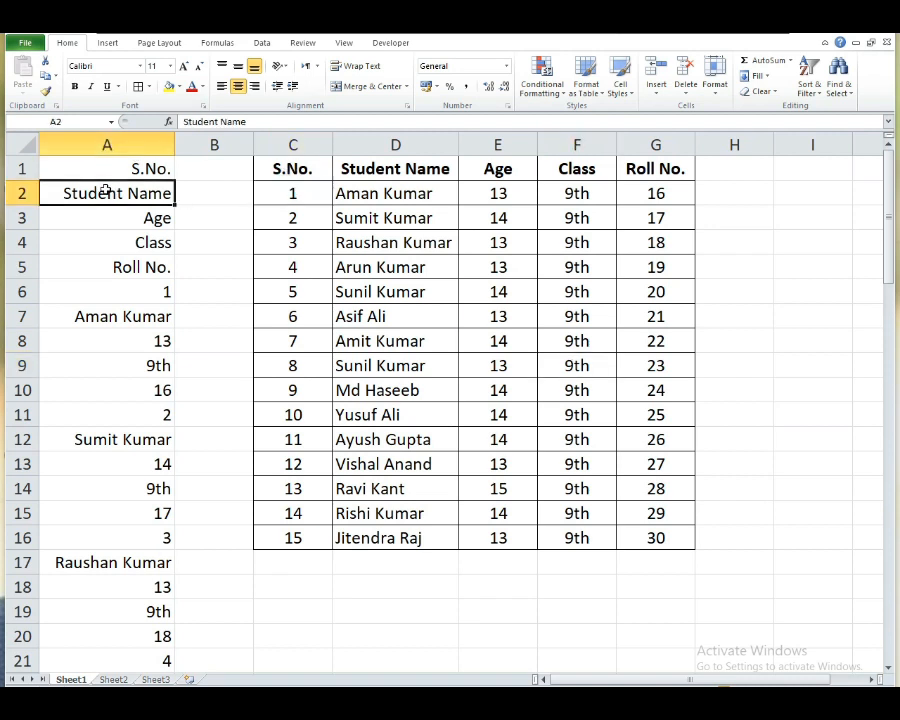
drag(107, 165, 127, 585)
click(127, 585)
key(Delete)
Clear the source cells A1 to A17 and undo that deletion.
drag(113, 167, 134, 575)
key(Delete)
click(460, 195)
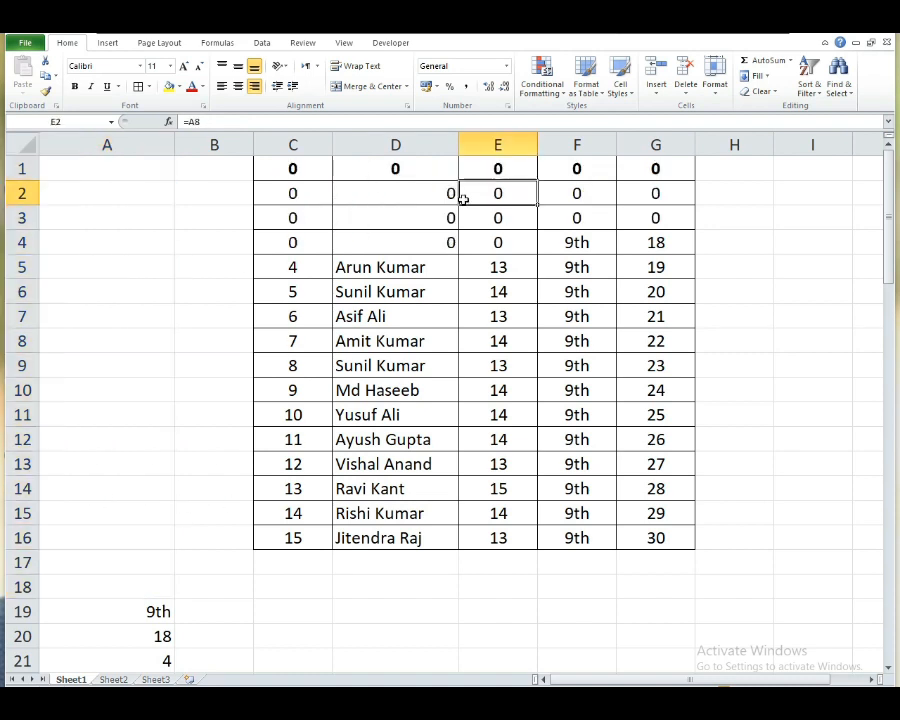
key(ctrl+z)
click(397, 210)
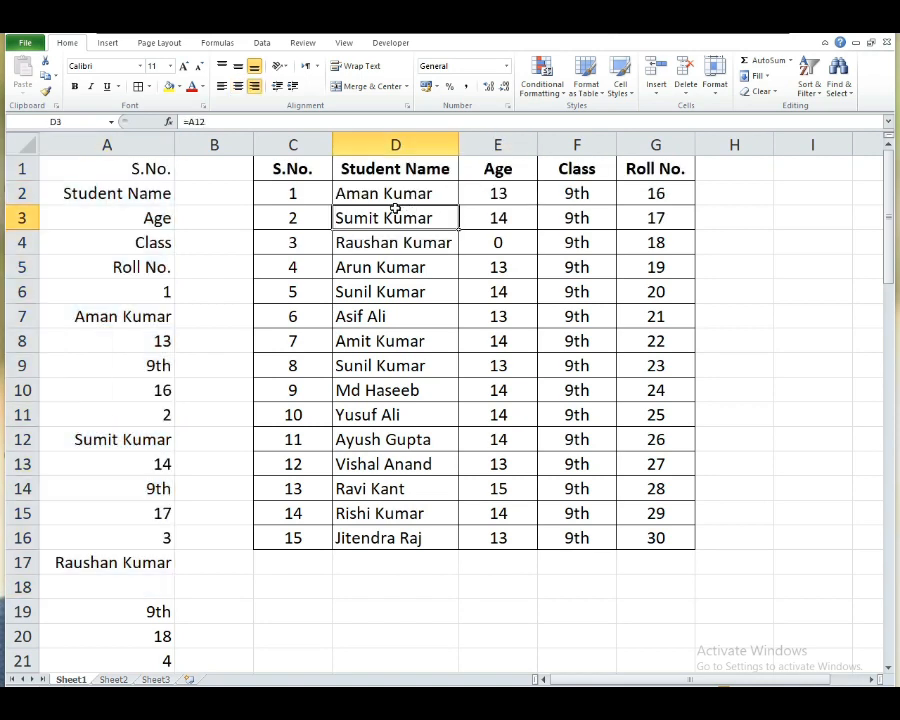
Replace the formulas in the table C1:G16 with their values using Paste Special with the Values option.
click(300, 170)
drag(296, 170, 631, 529)
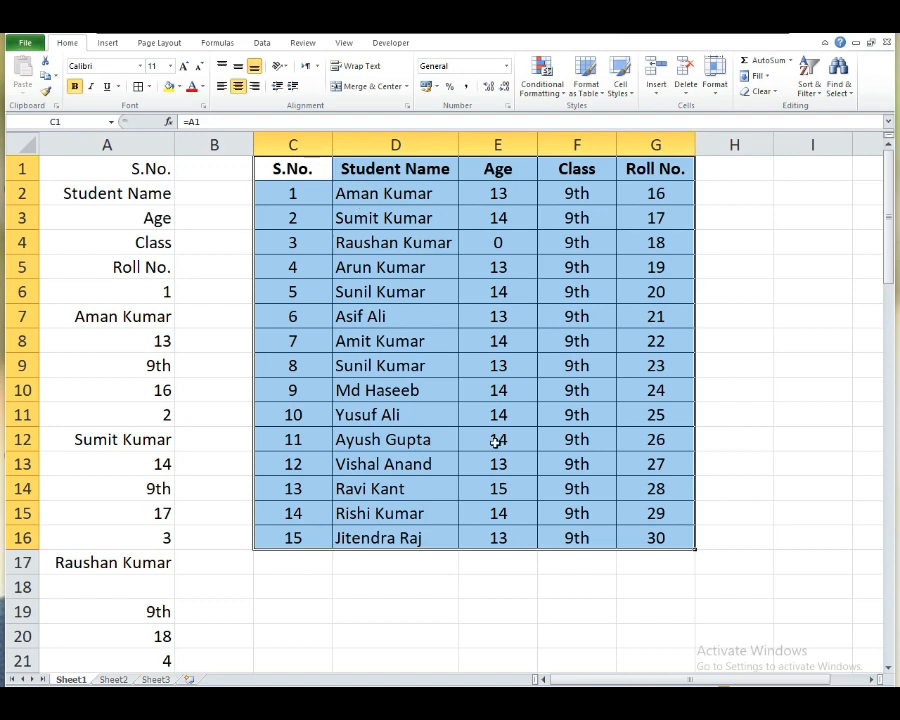
key(ctrl+c)
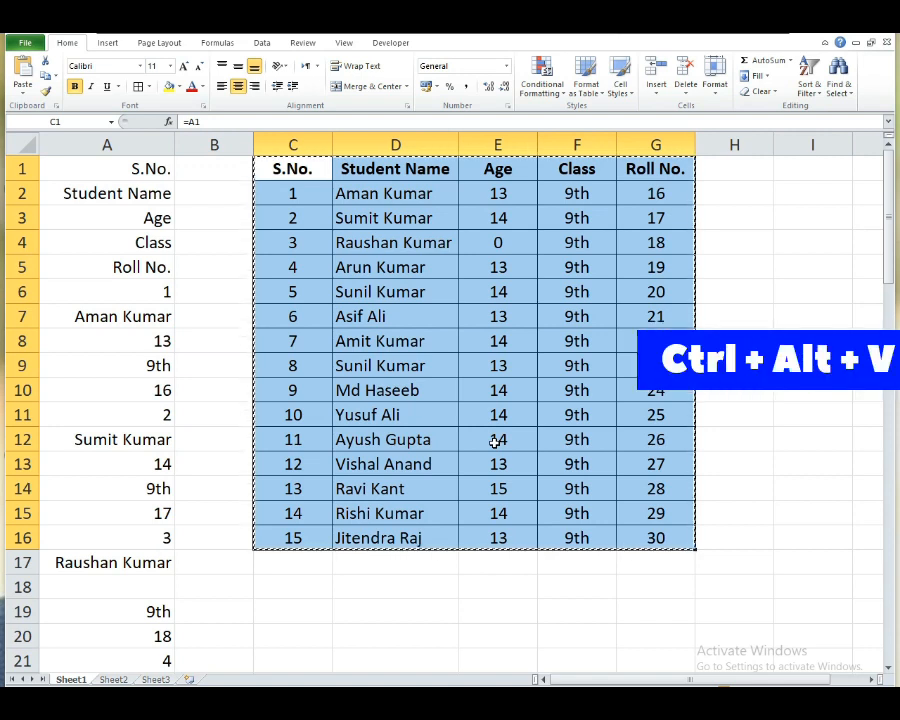
key(ctrl+alt+v)
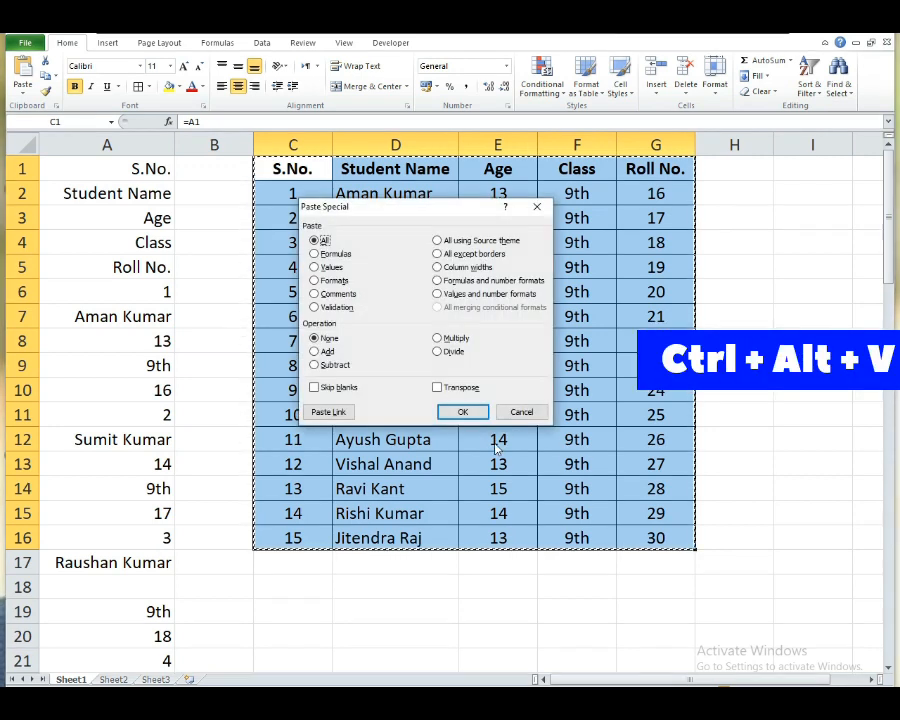
click(320, 267)
click(461, 411)
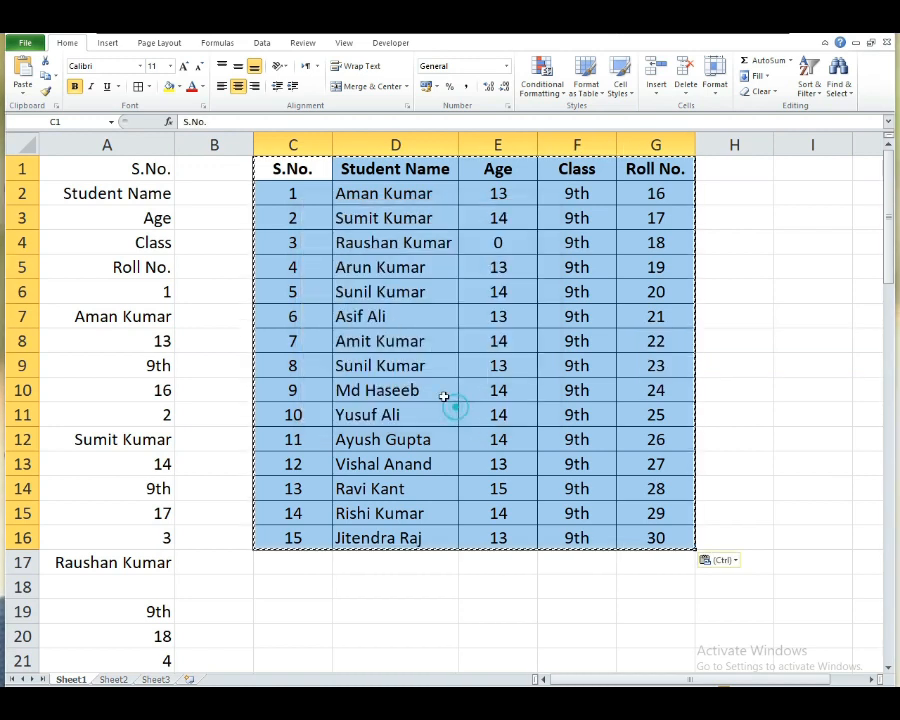
click(386, 320)
double_click(388, 320)
key(Return)
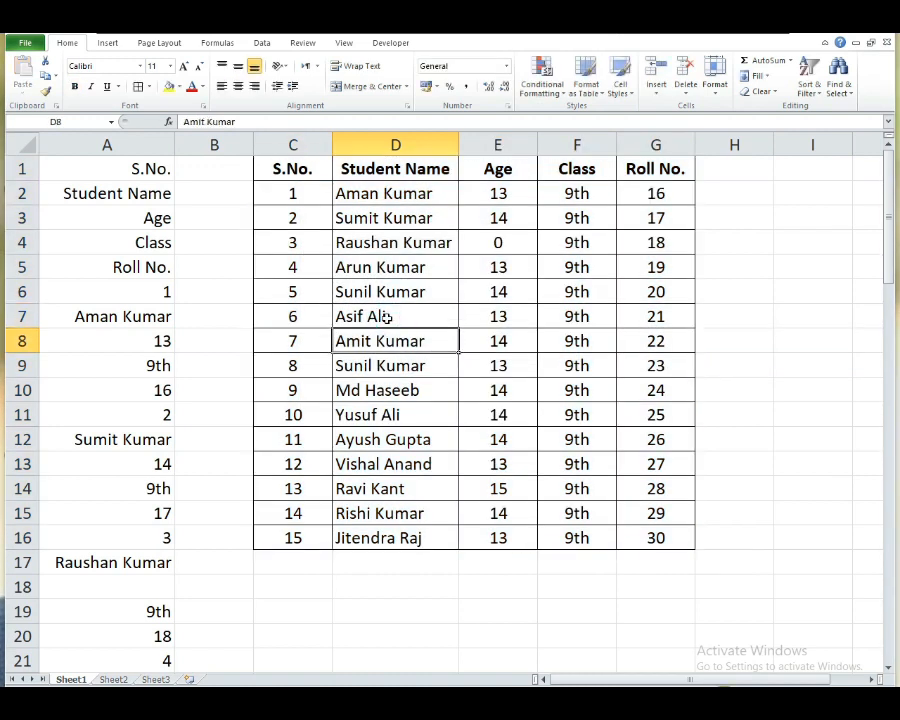
Delete the source column A together with the empty column B so that only the five-column student table remains.
click(114, 196)
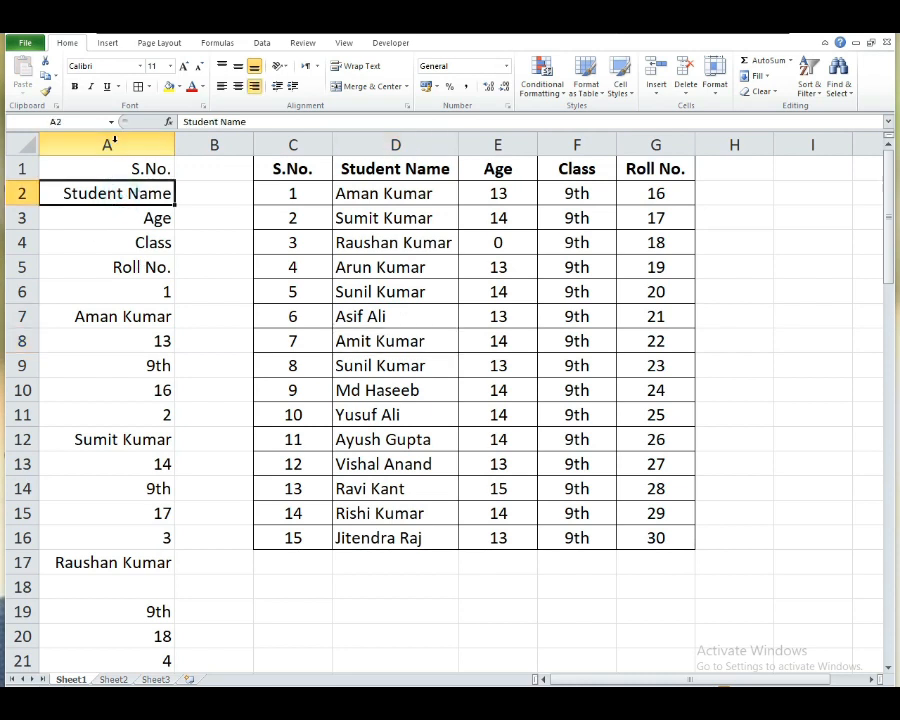
click(117, 140)
drag(117, 140, 185, 140)
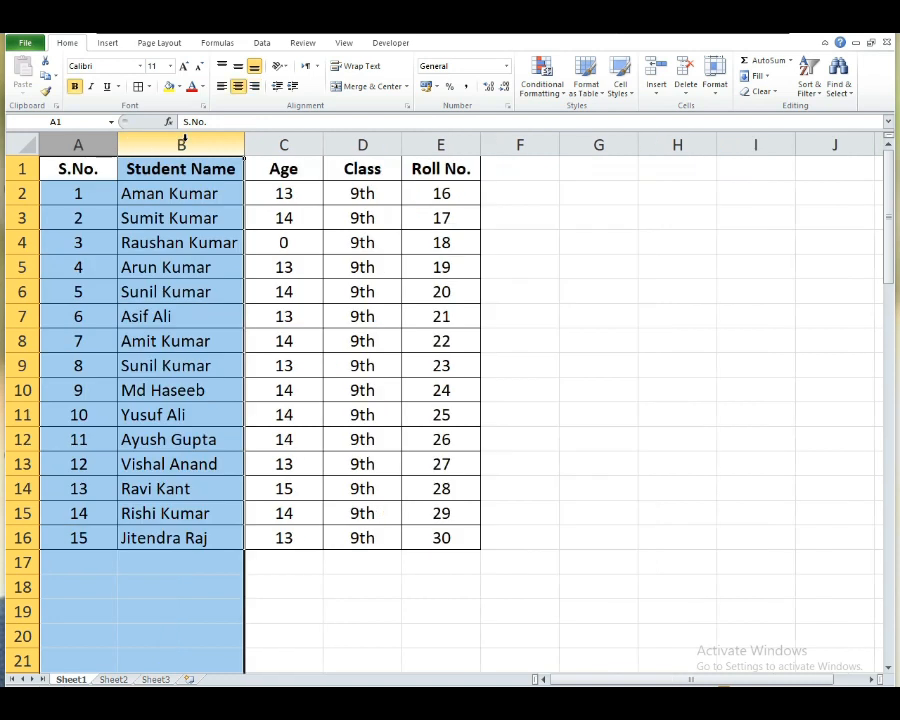
click(496, 397)
drag(74, 166, 440, 532)
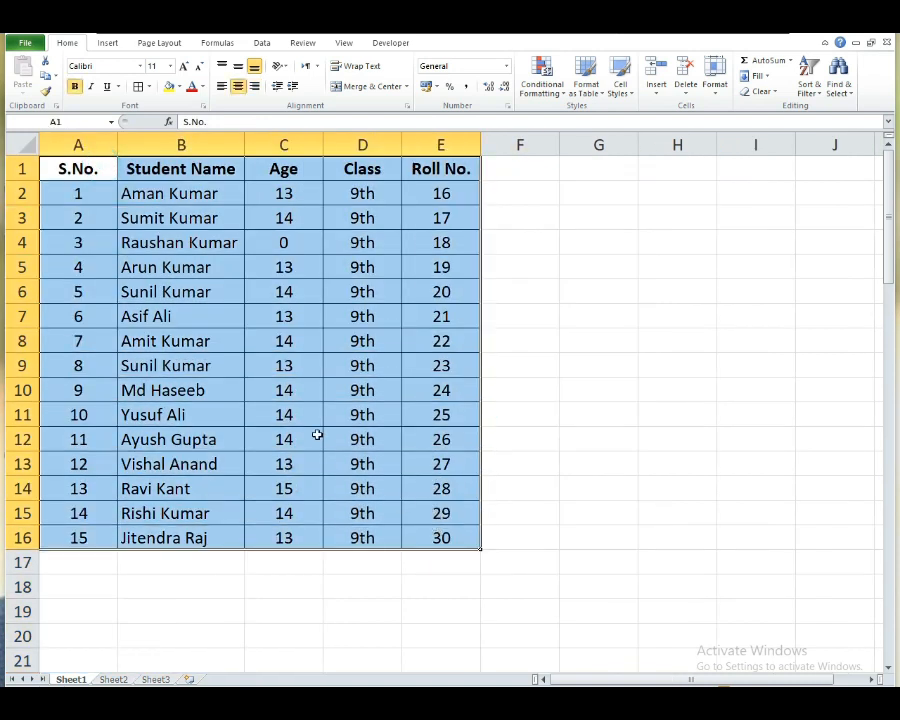
click(316, 433)
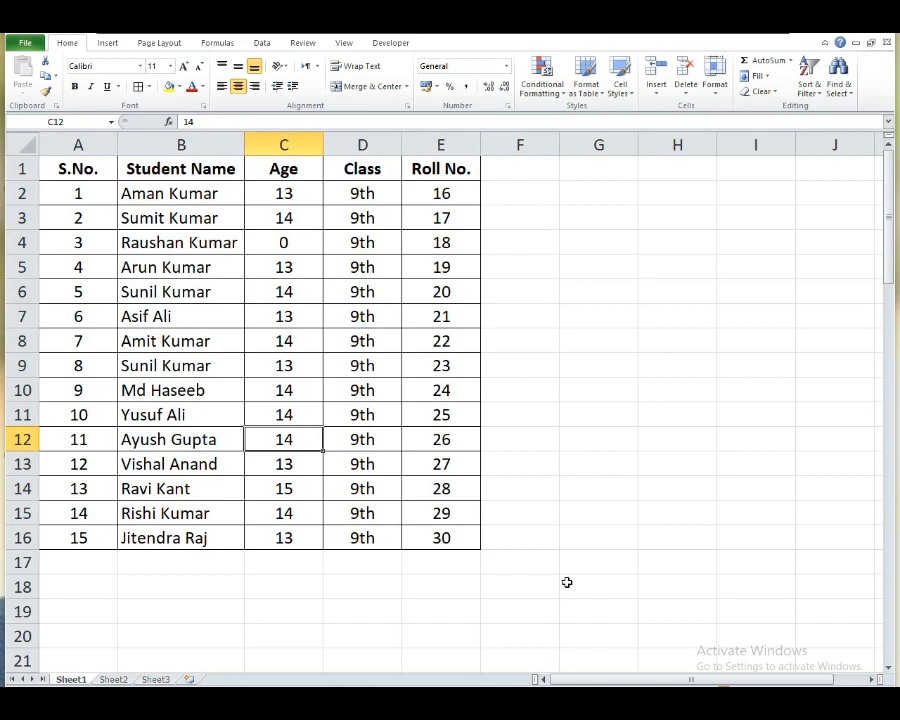